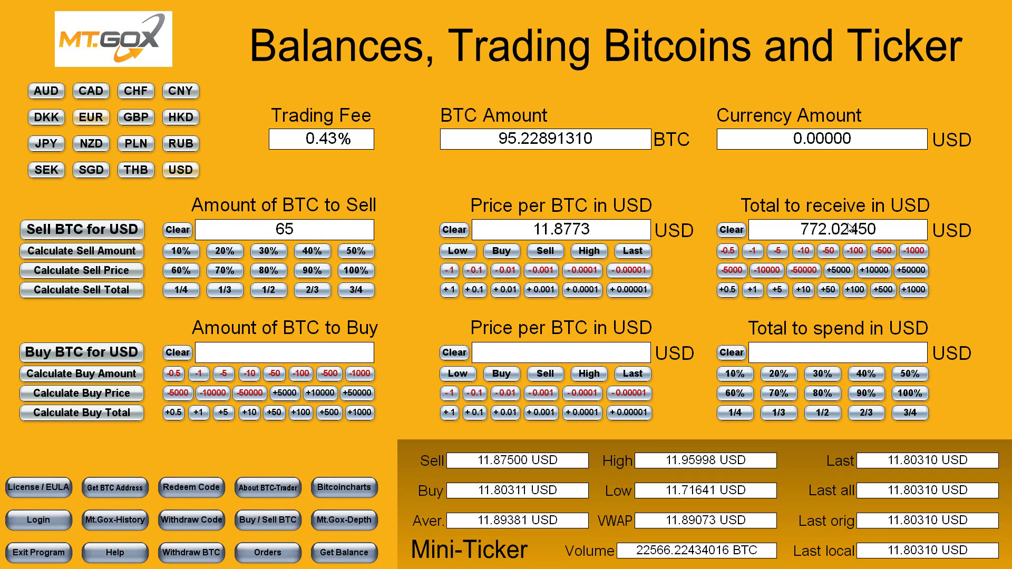
- Show the Mt.Gox orders list with the open 65 BTC sell order at 11.8773 USD
click(274, 554)
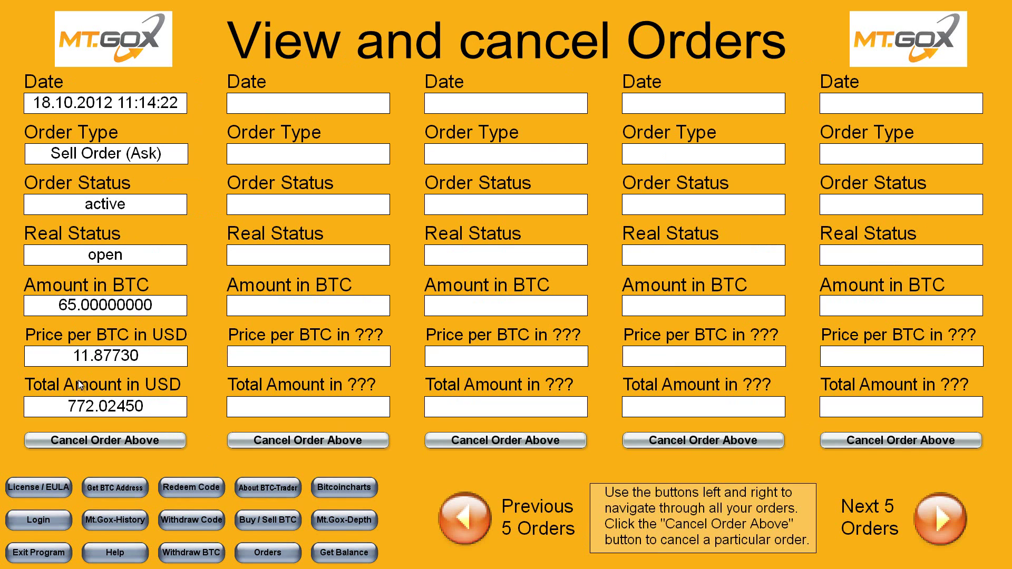
click(350, 520)
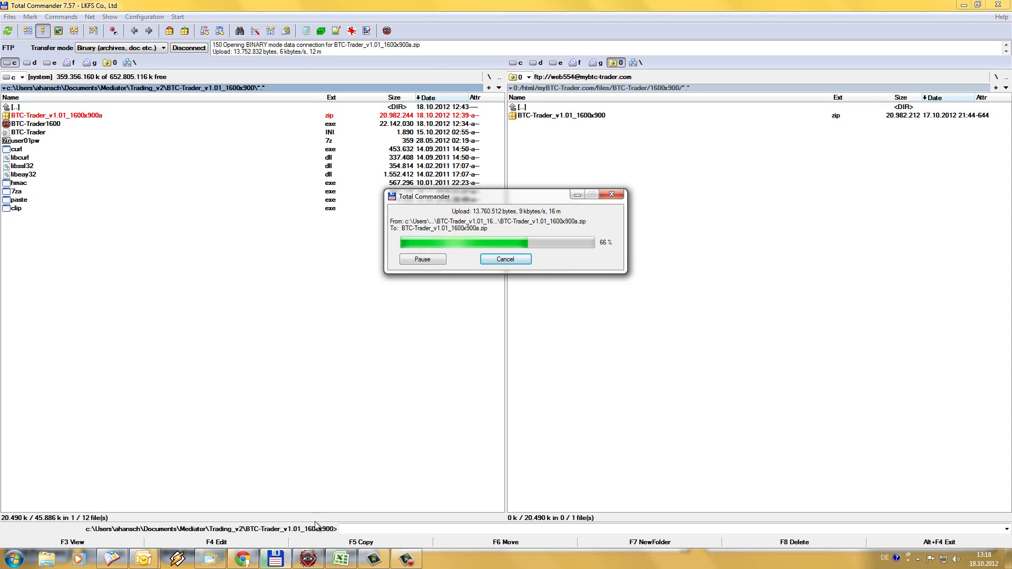
- On the Taschenrechner sheet, inspect the price formulas in B42, J38, D38, E38 and F38
click(343, 560)
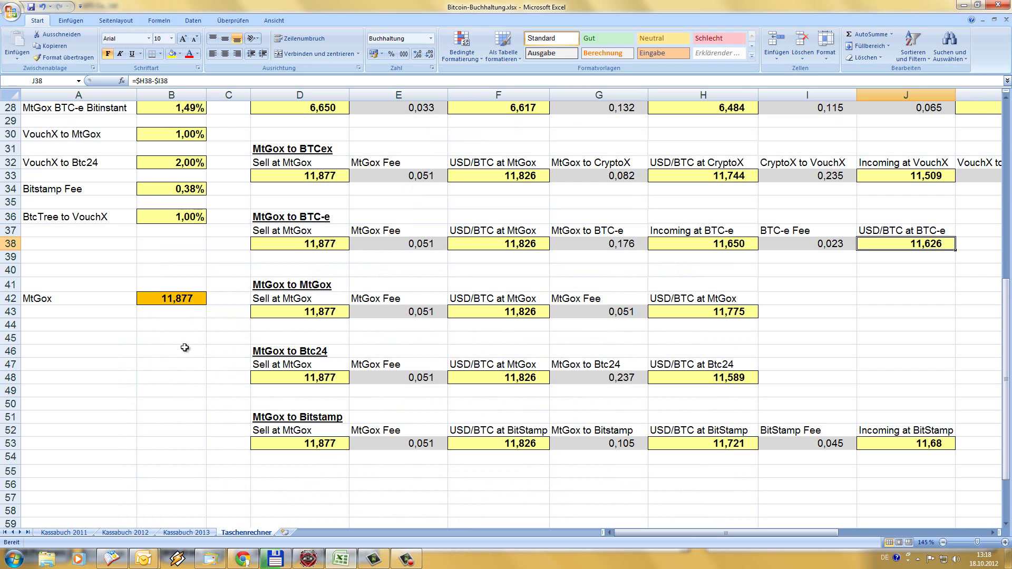
click(178, 299)
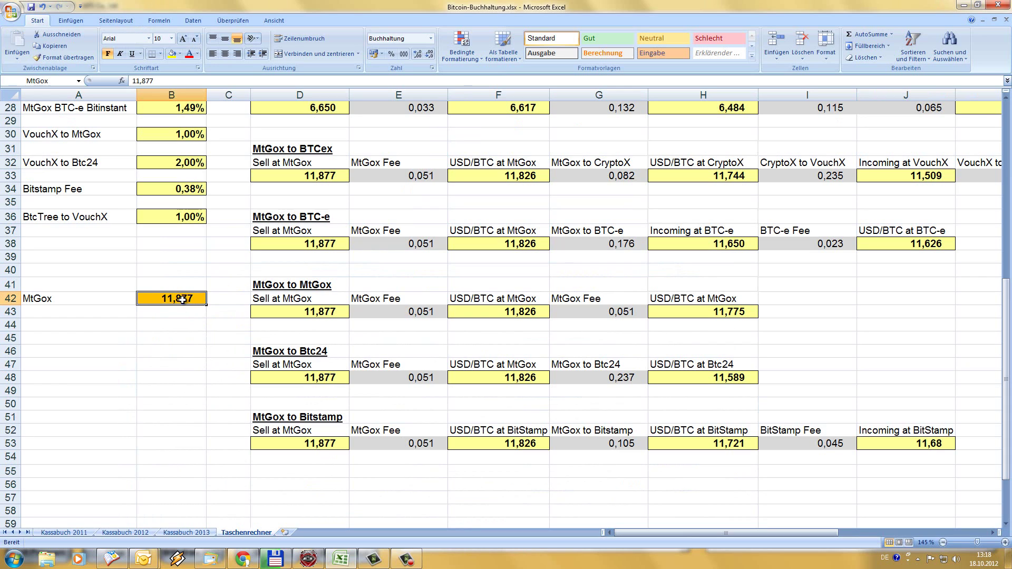
click(913, 244)
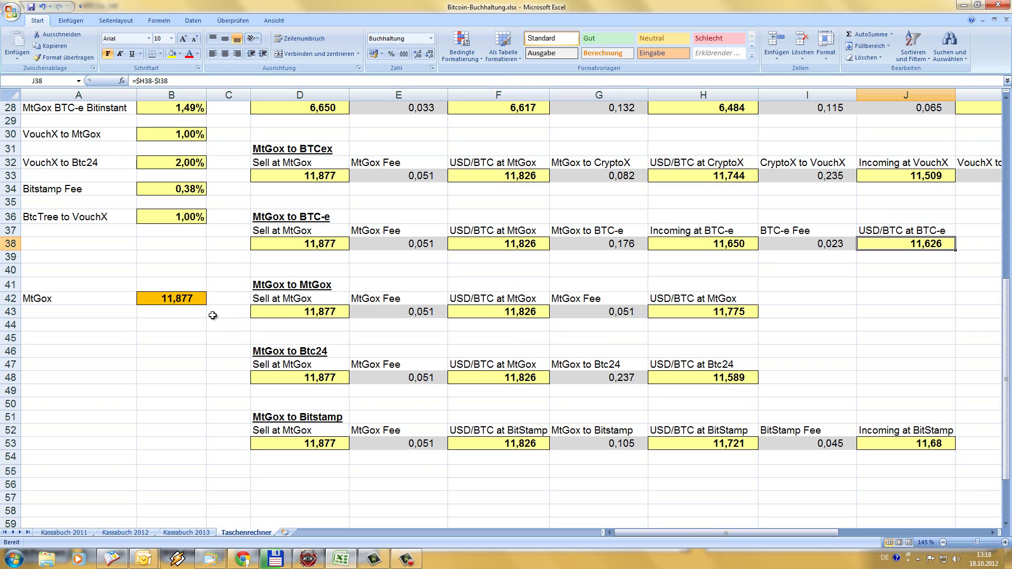
click(302, 243)
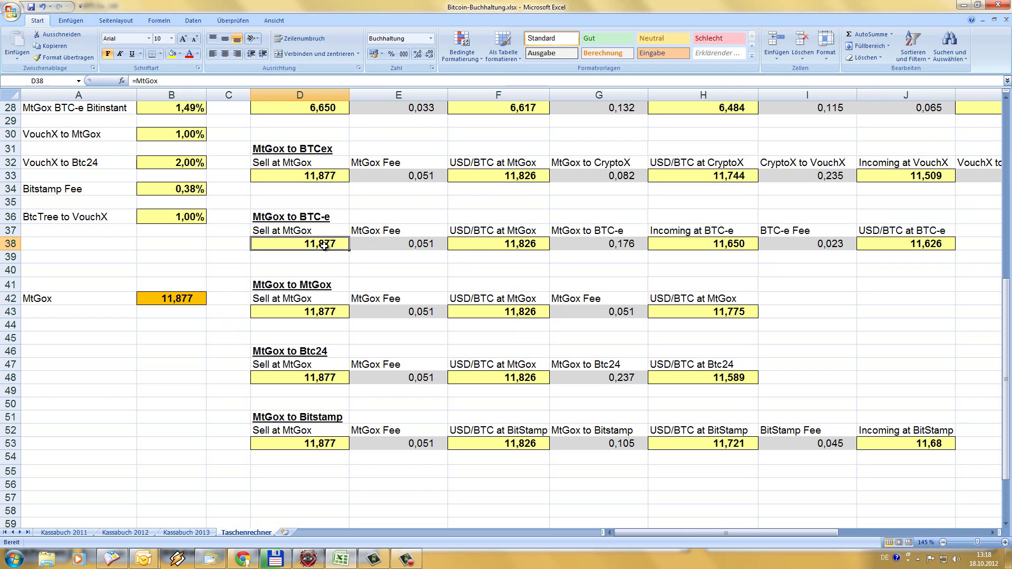
click(412, 245)
click(513, 244)
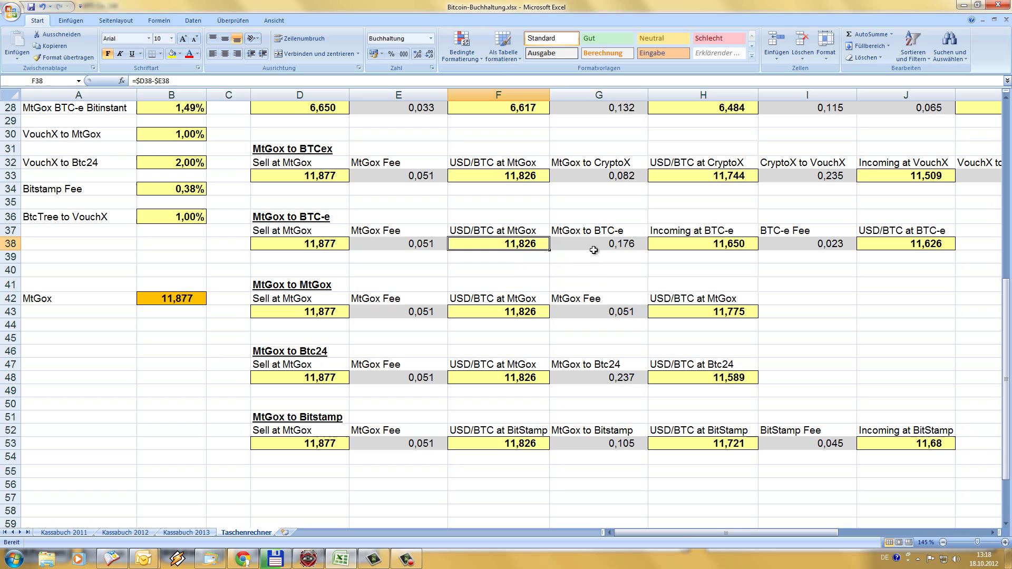
click(591, 229)
click(599, 242)
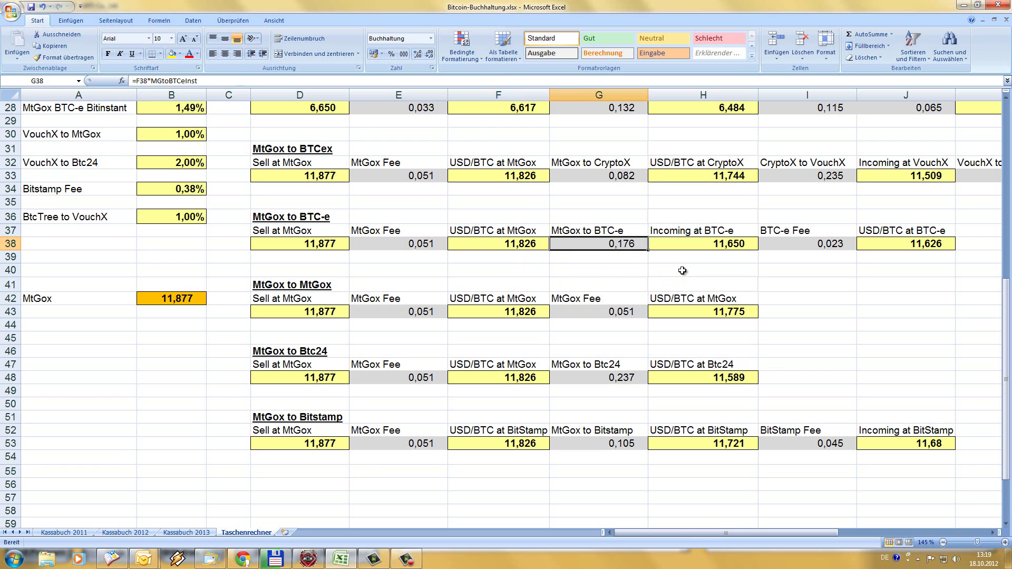
click(701, 243)
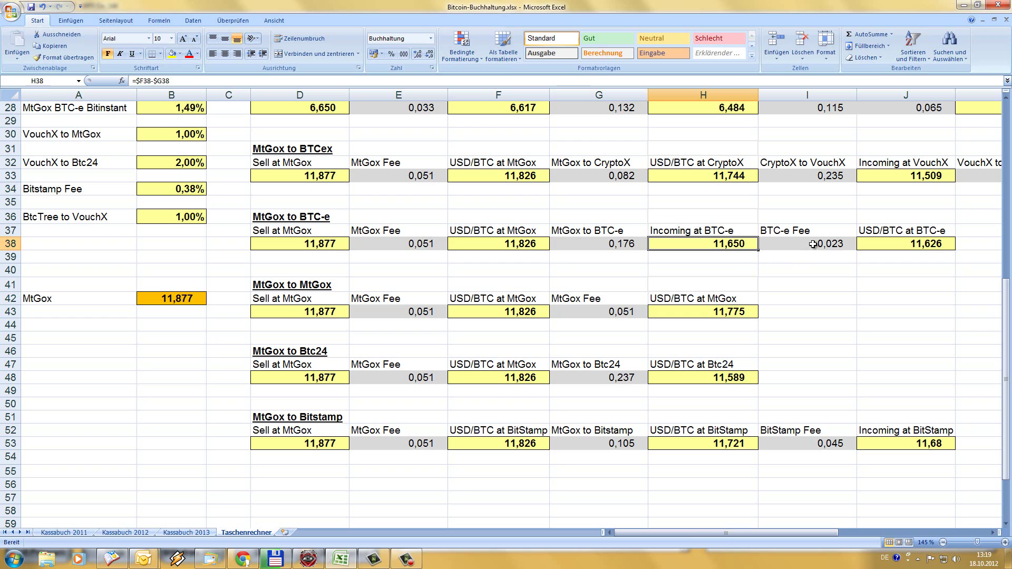
click(813, 245)
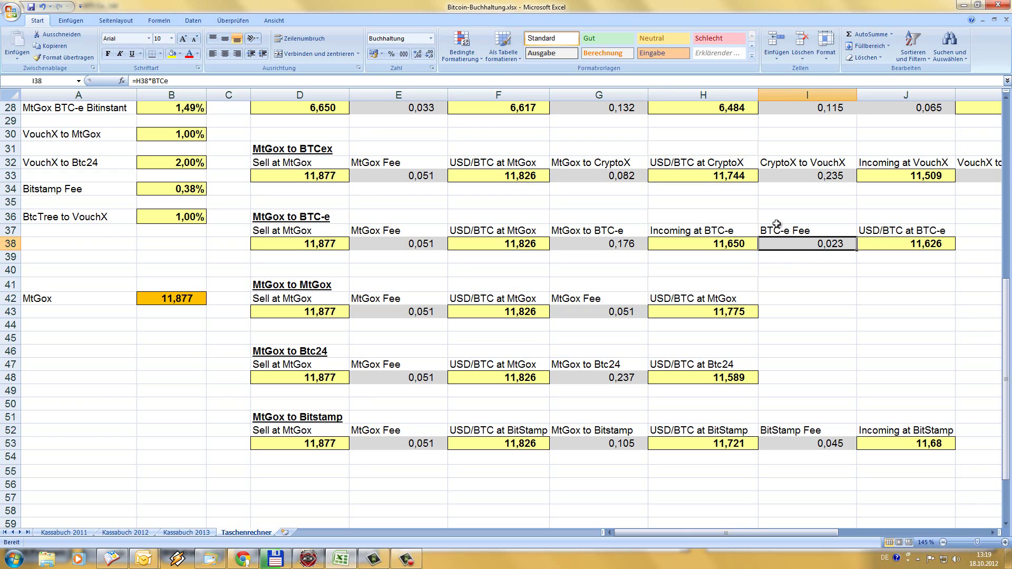
click(903, 251)
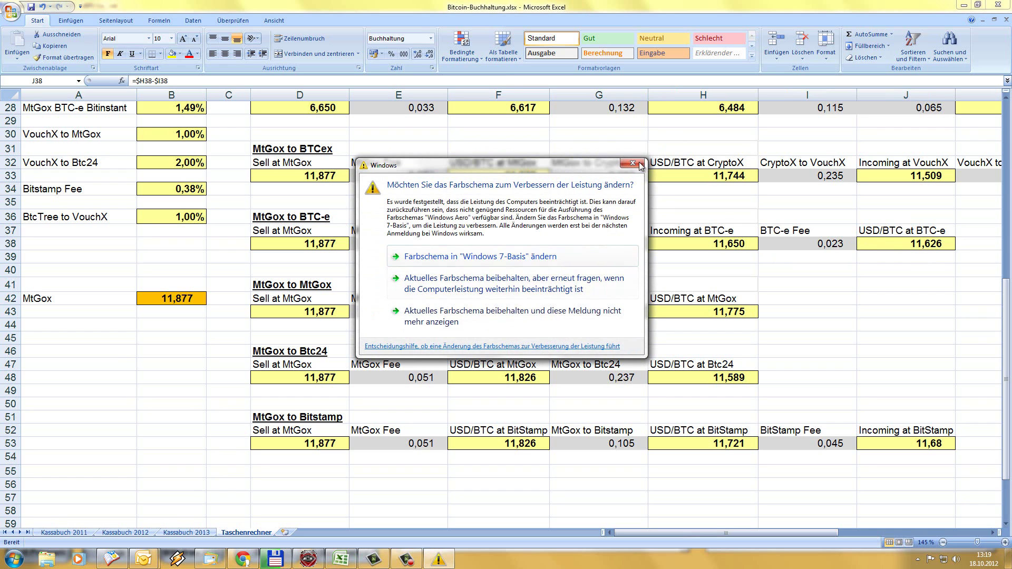
click(631, 164)
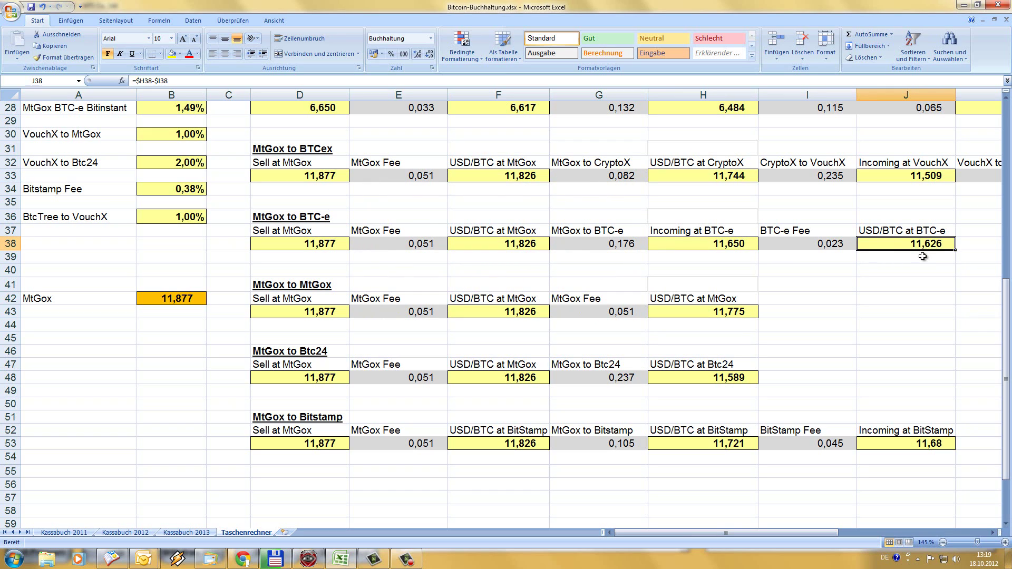
key(F2)
key(Escape)
- Reload USD depth, fetch balances (451.20525 USD, 57.07598166 BTC) and check the 26.847 BTC order
click(313, 562)
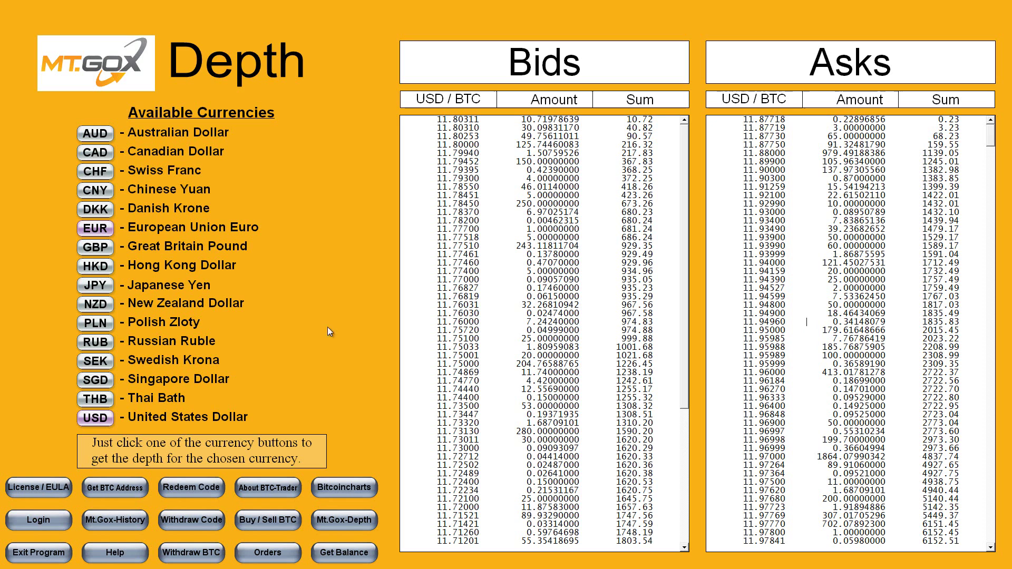
click(96, 418)
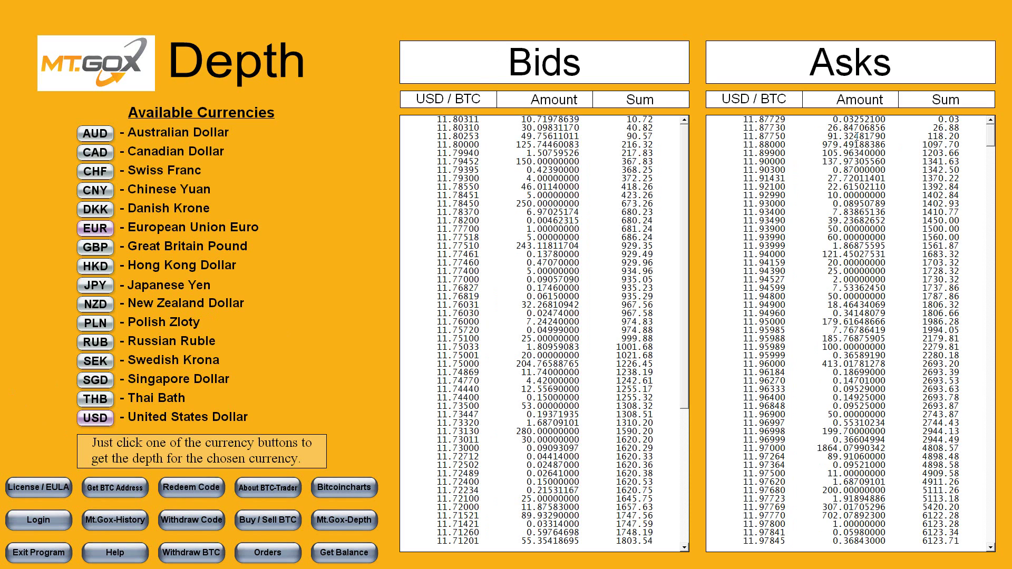
click(343, 559)
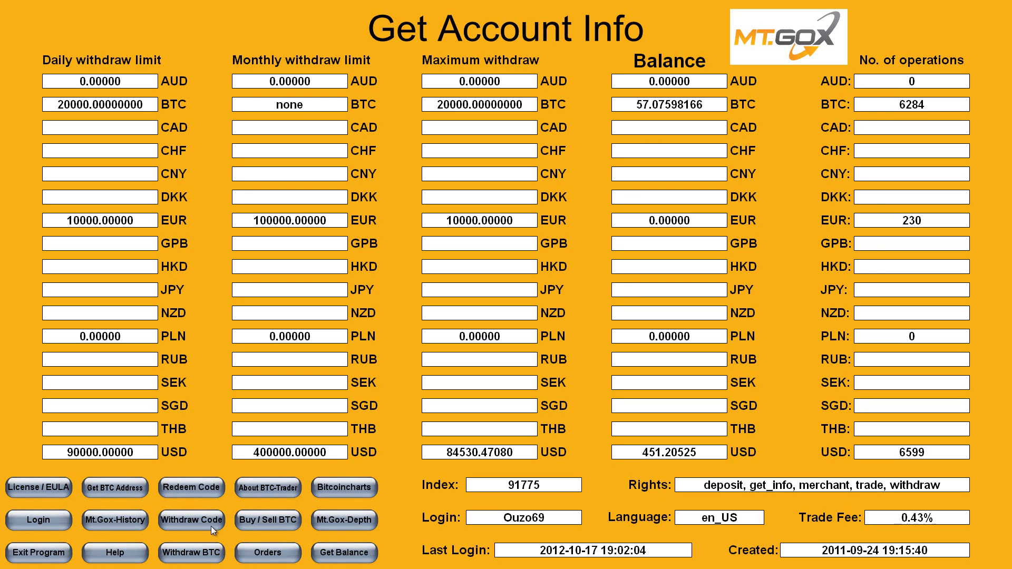
click(257, 554)
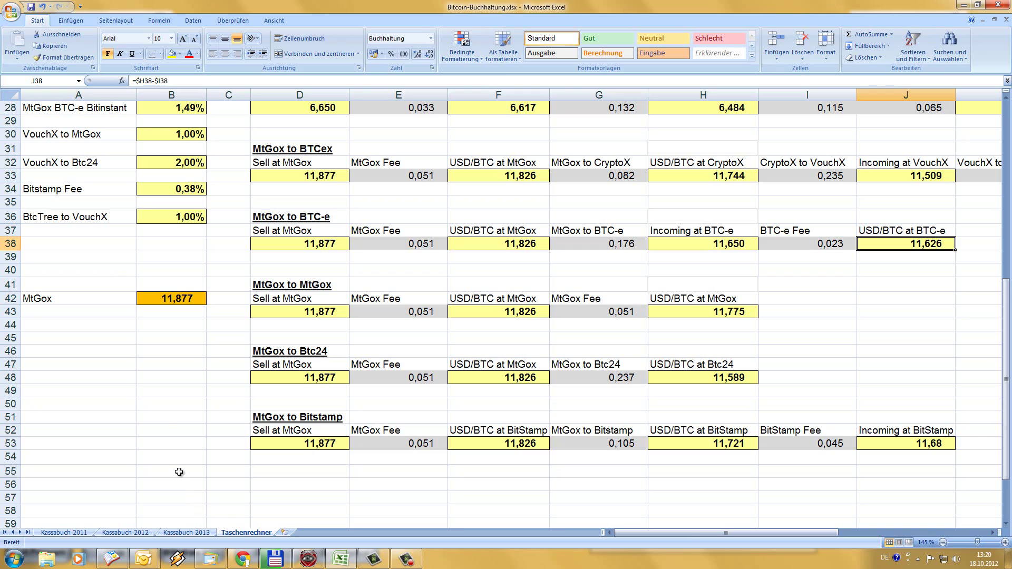
- Compare Mt.Gox market data (last 11.80311) with BTC-e's 11.6 USD lowest ask
click(242, 560)
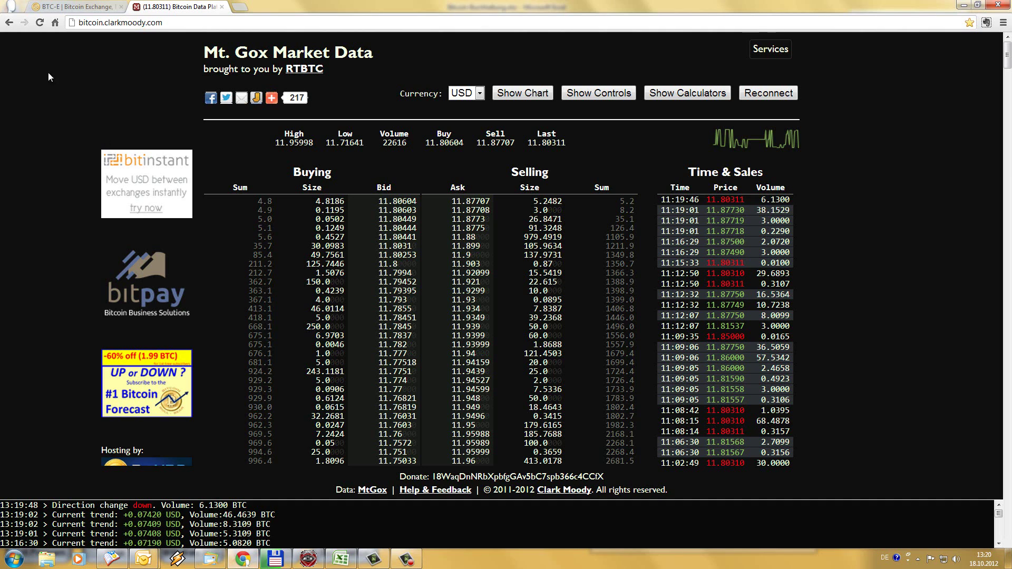
click(66, 7)
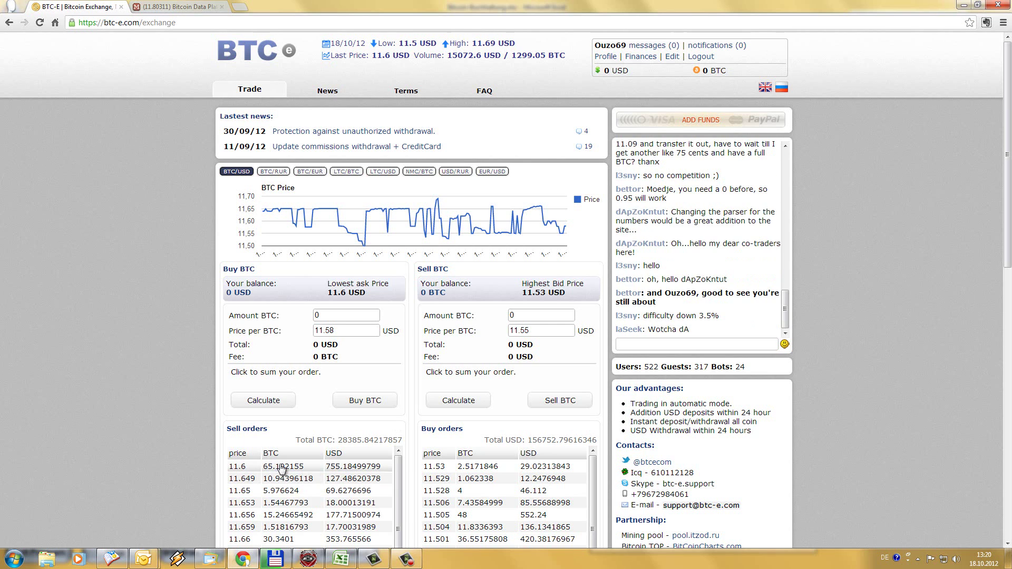
key(alt+Tab)
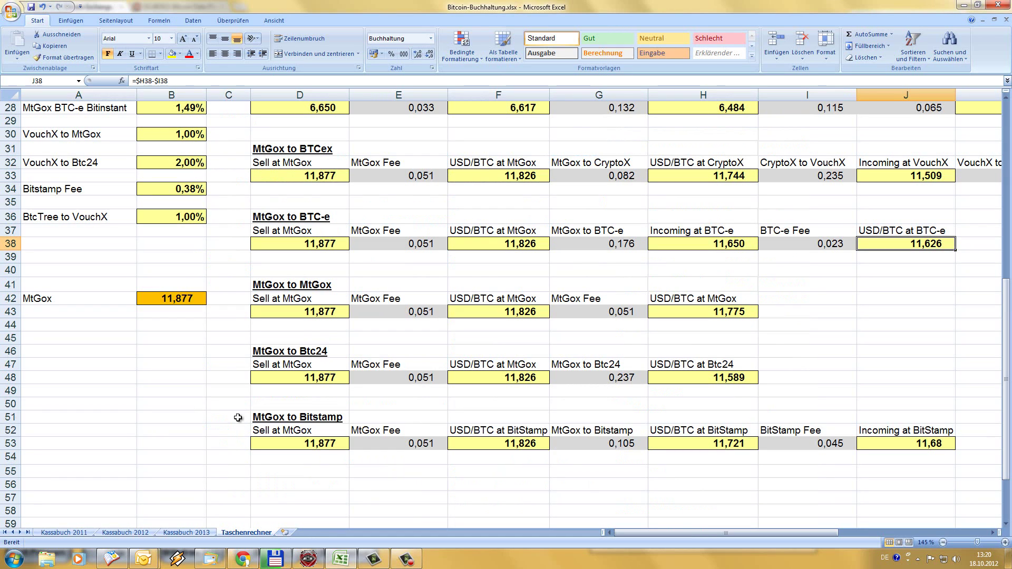
- Start a Mt.Gox USD code withdrawal to fund a new Bitinstant order
click(308, 558)
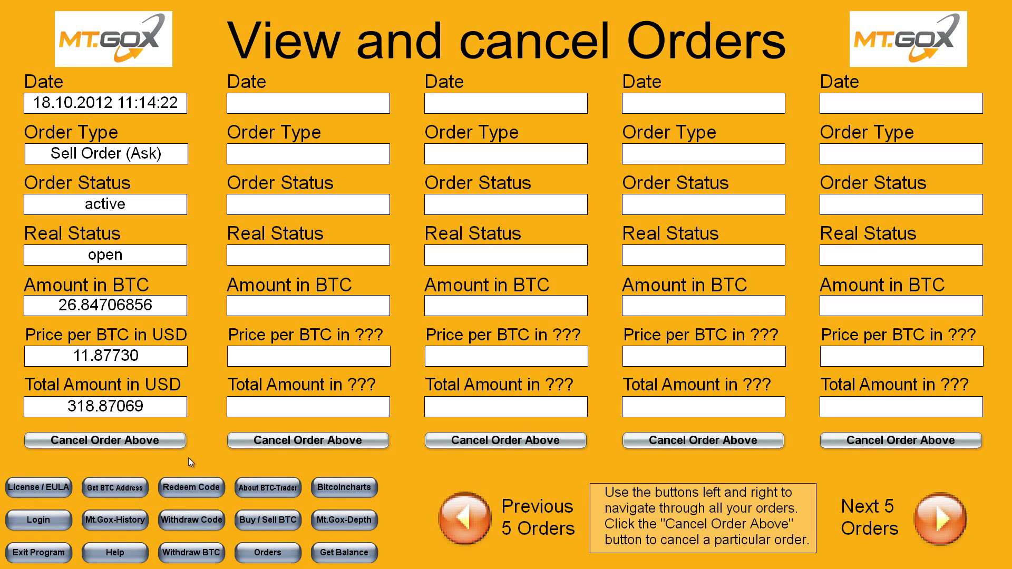
click(203, 524)
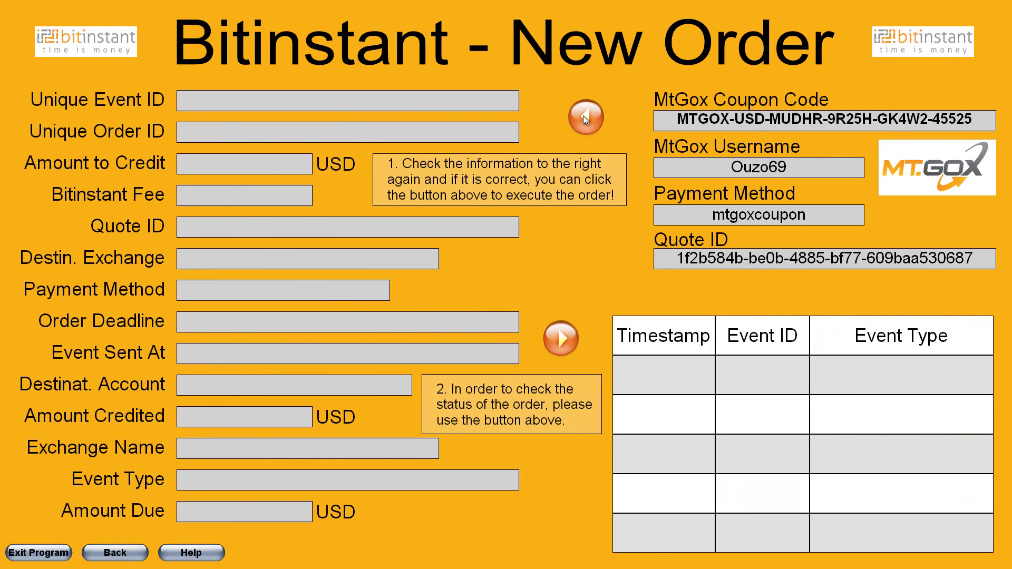
- Execute the Bitinstant order and confirm 492.55 USD reached BTC-E
click(583, 115)
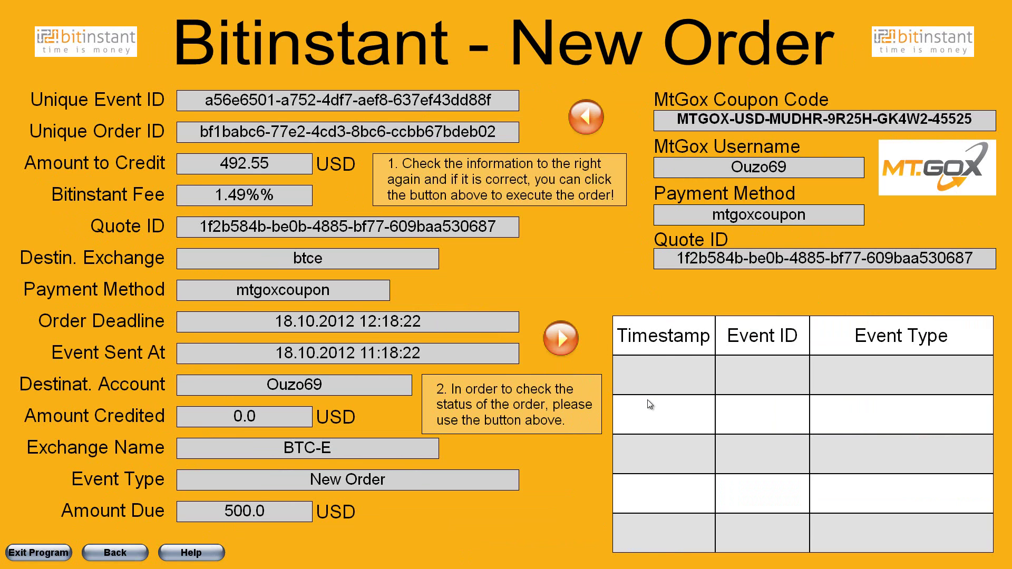
click(565, 345)
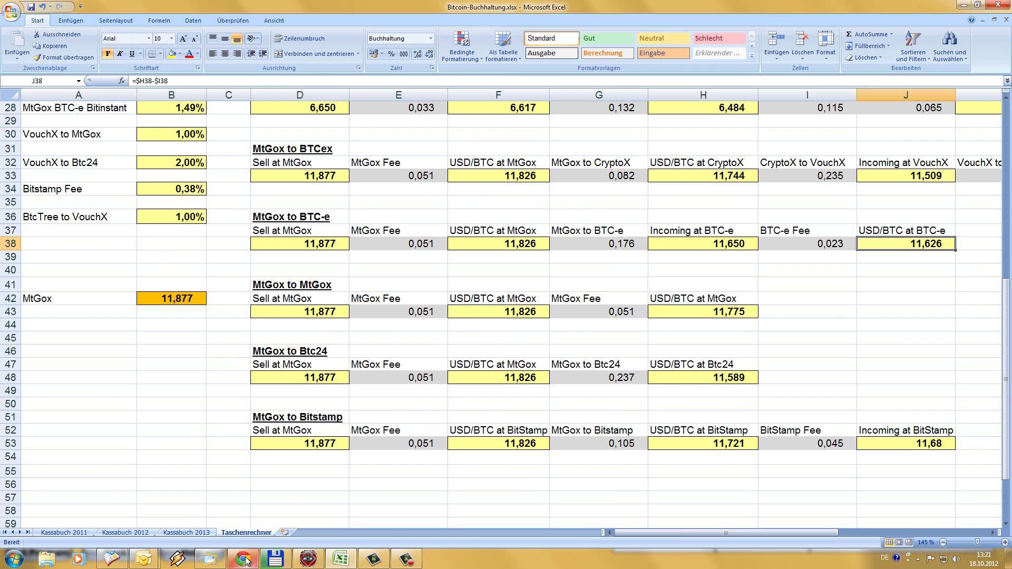
- Place a full-balance BTC buy order at 11.58 on BTC-e, then cancel it unfilled
click(242, 559)
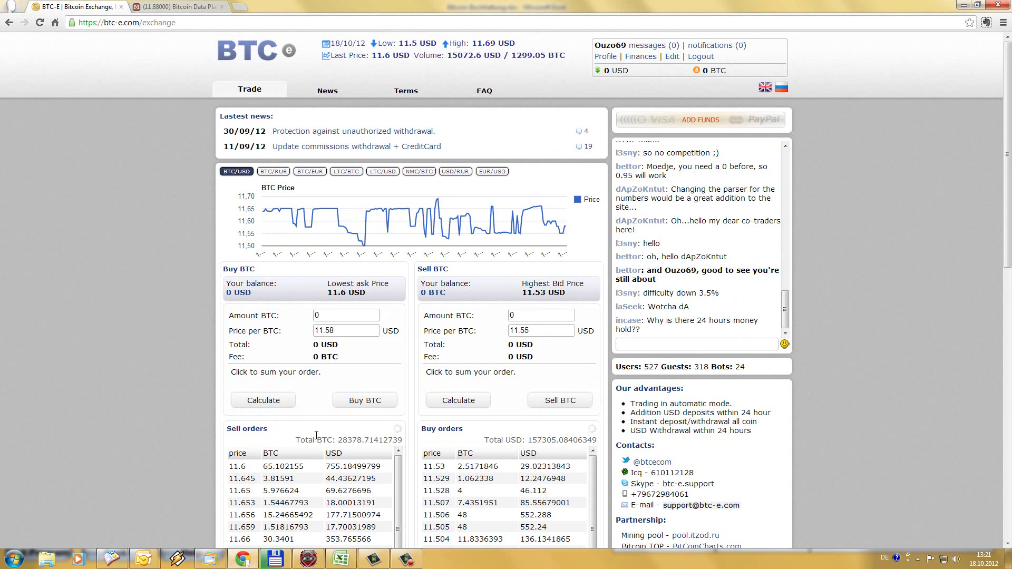
click(250, 293)
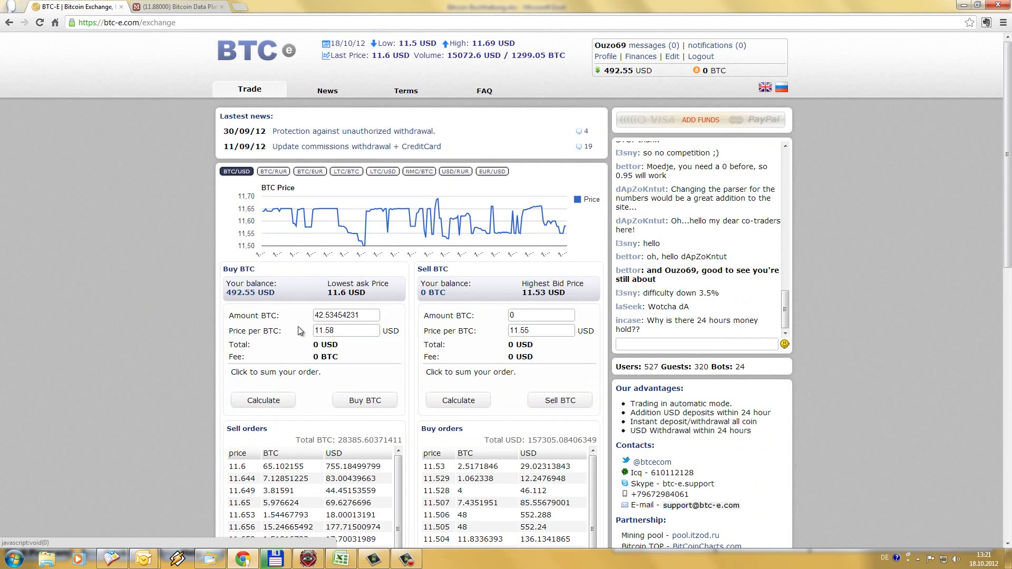
click(361, 406)
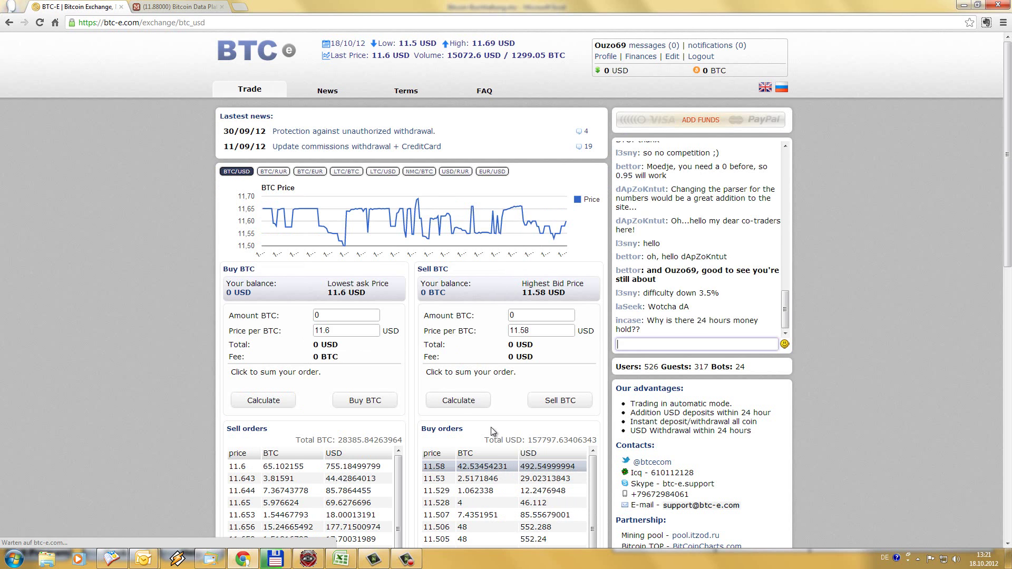
scroll(493, 483, down, 5)
scroll(538, 486, down, 6)
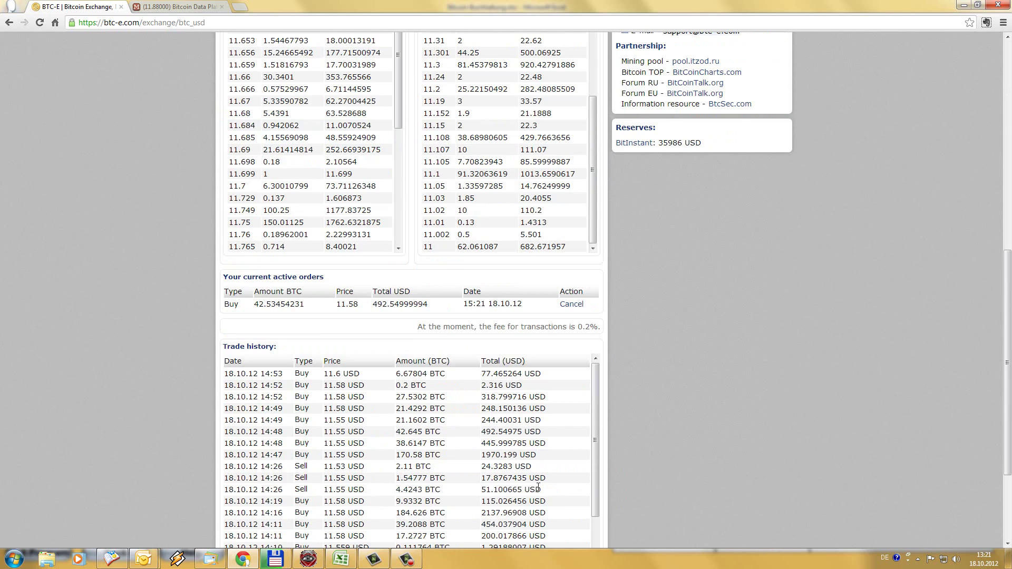
click(571, 304)
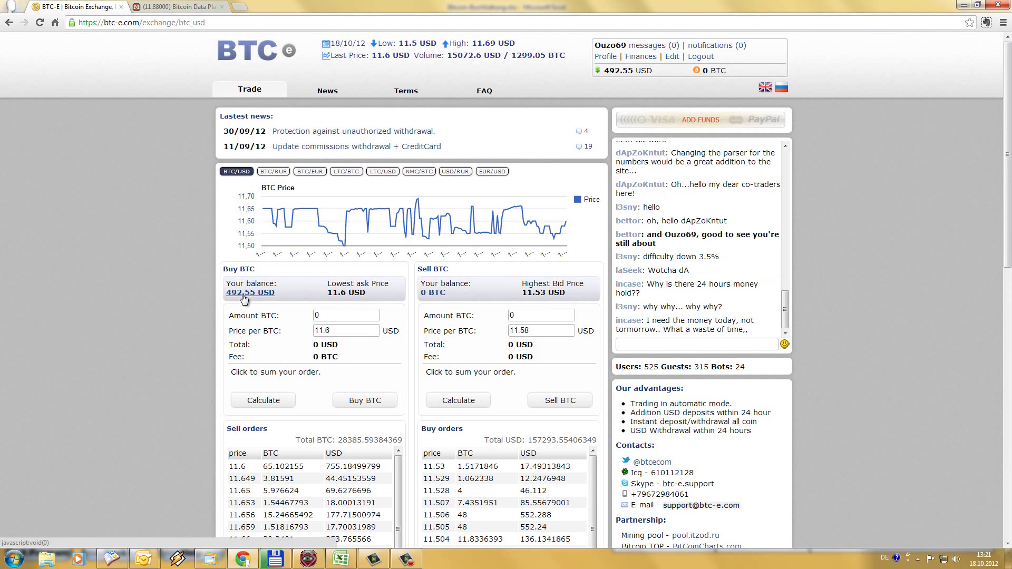
- Buy BTC at 11.6 with the whole USD balance, ending with 42.3763 BTC
click(240, 294)
click(372, 400)
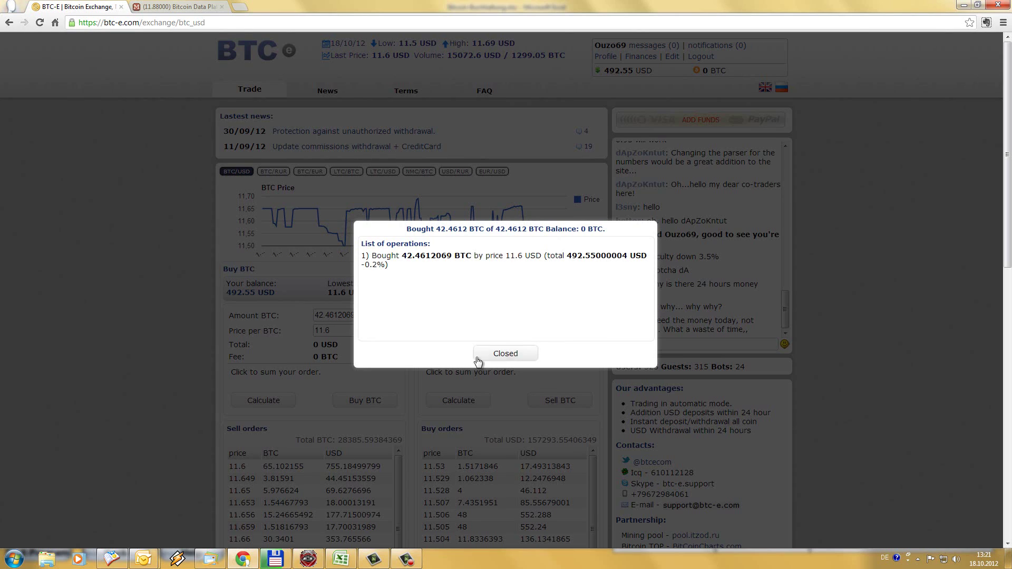
click(507, 354)
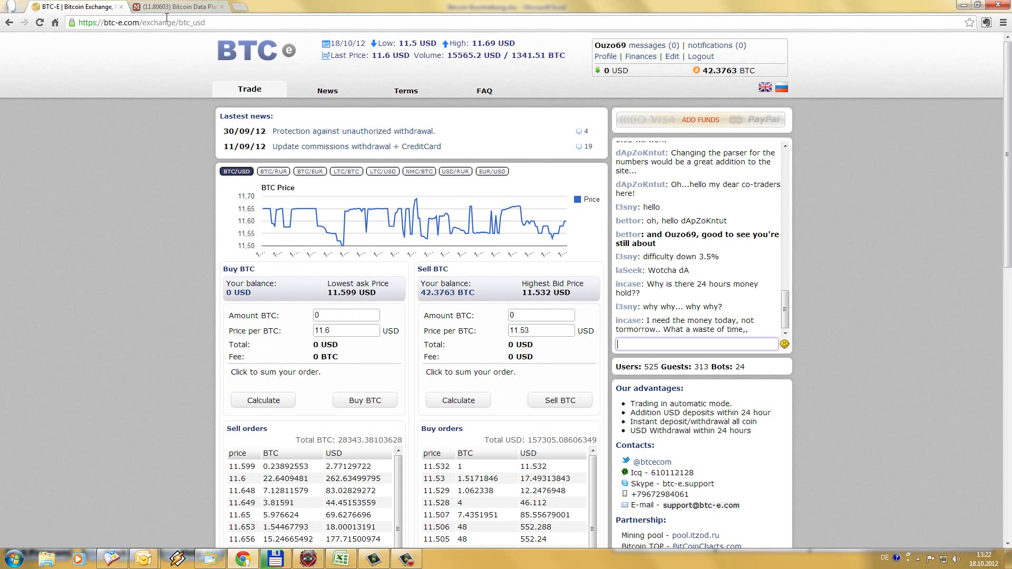
mouse_move(309, 560)
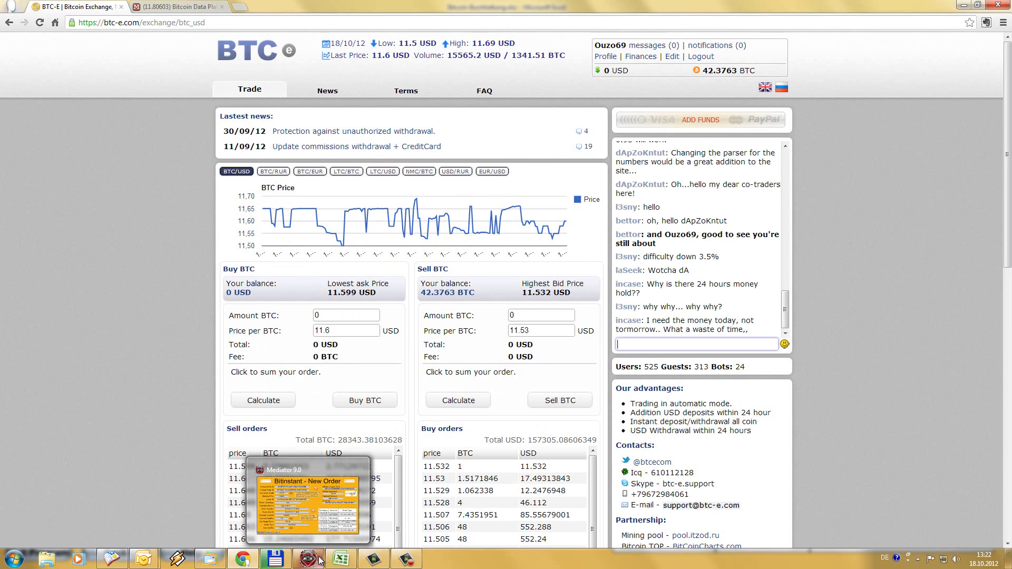
- Delete the used Mt. Gox code and load balances of 268.70480 USD and 30.22891310 BTC
click(314, 562)
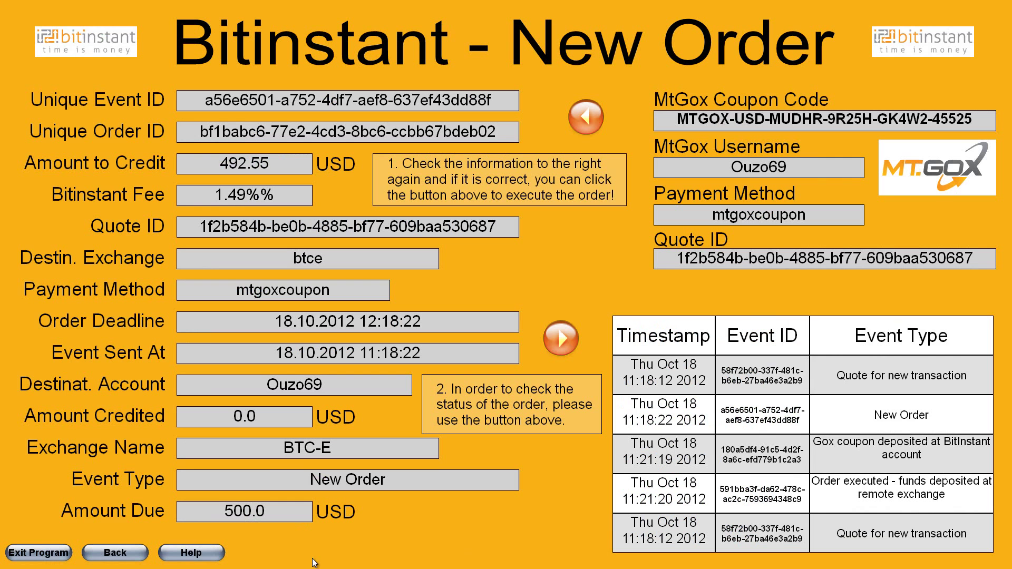
click(128, 552)
click(50, 150)
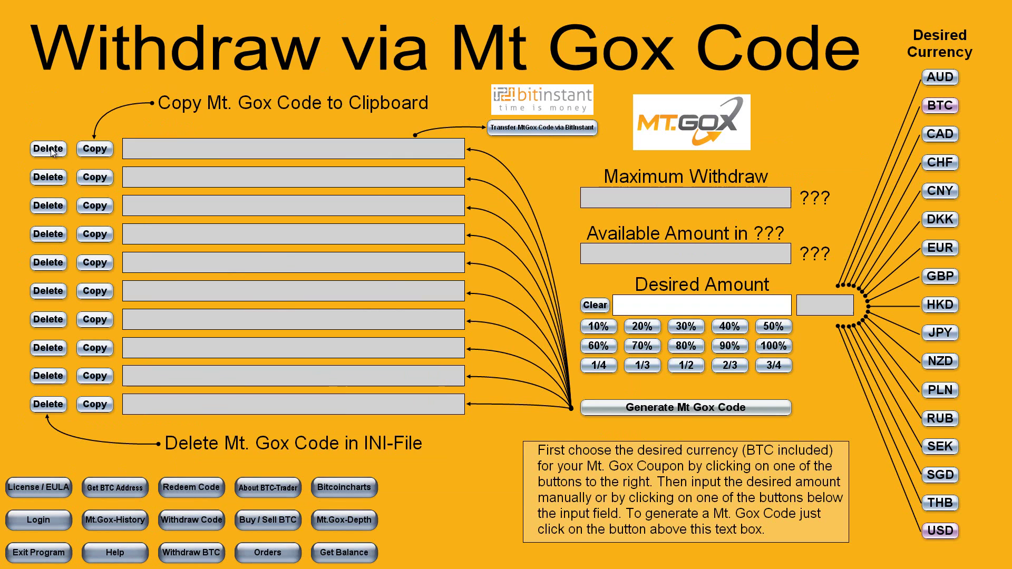
click(339, 554)
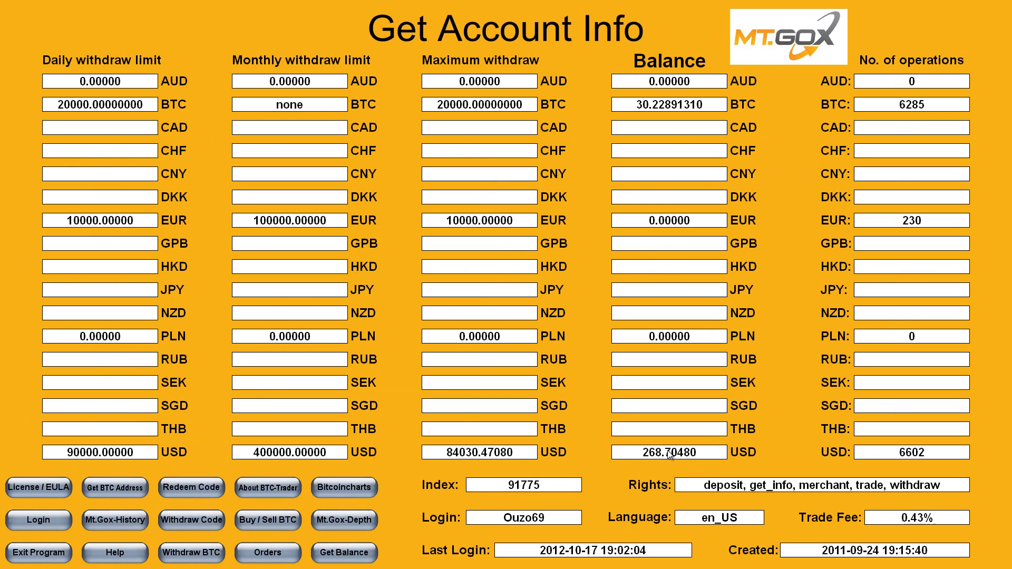
- Confirm no open orders remain, then enter the full 268.70480 USD as the code withdrawal amount
click(269, 557)
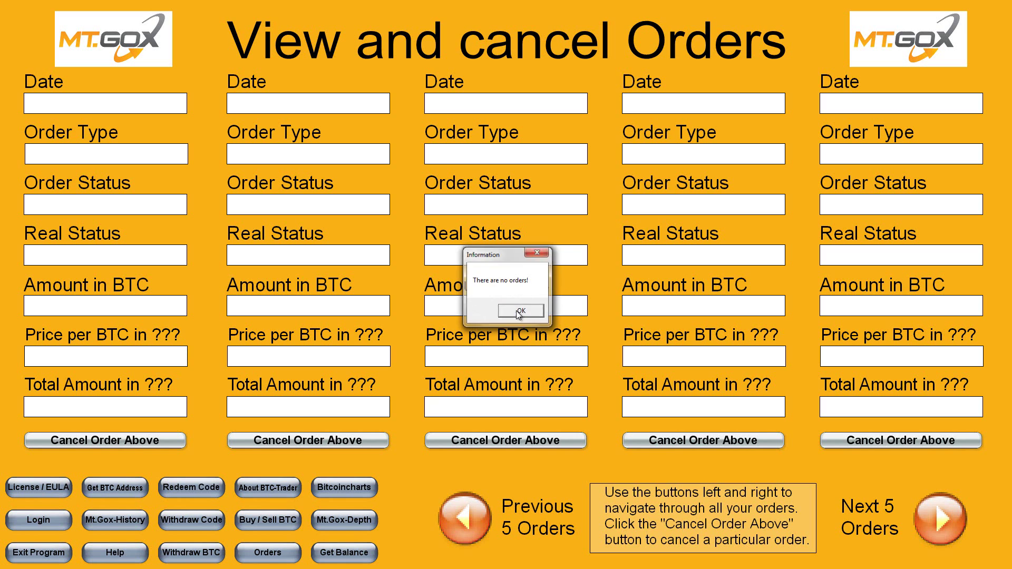
click(518, 312)
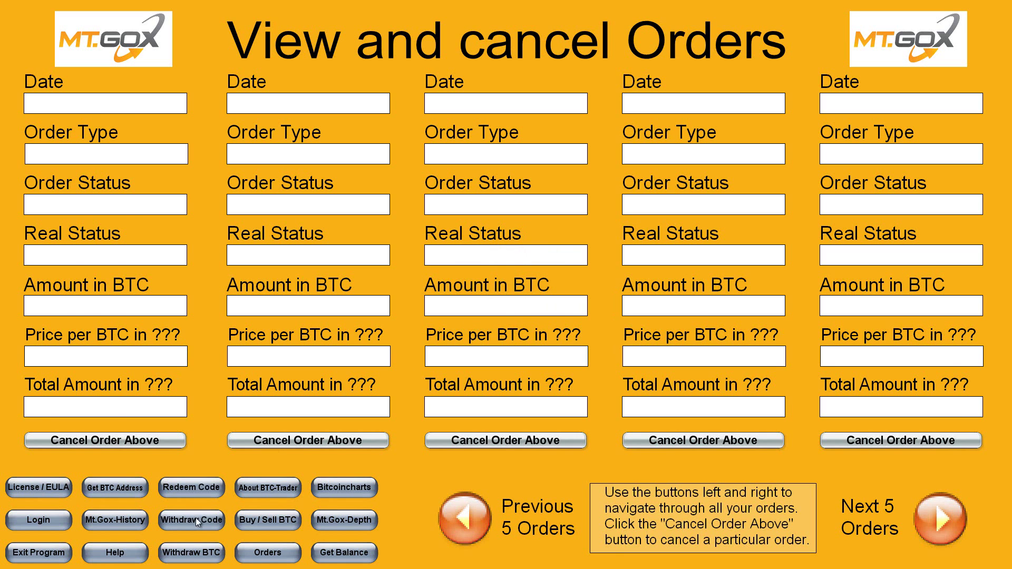
click(198, 522)
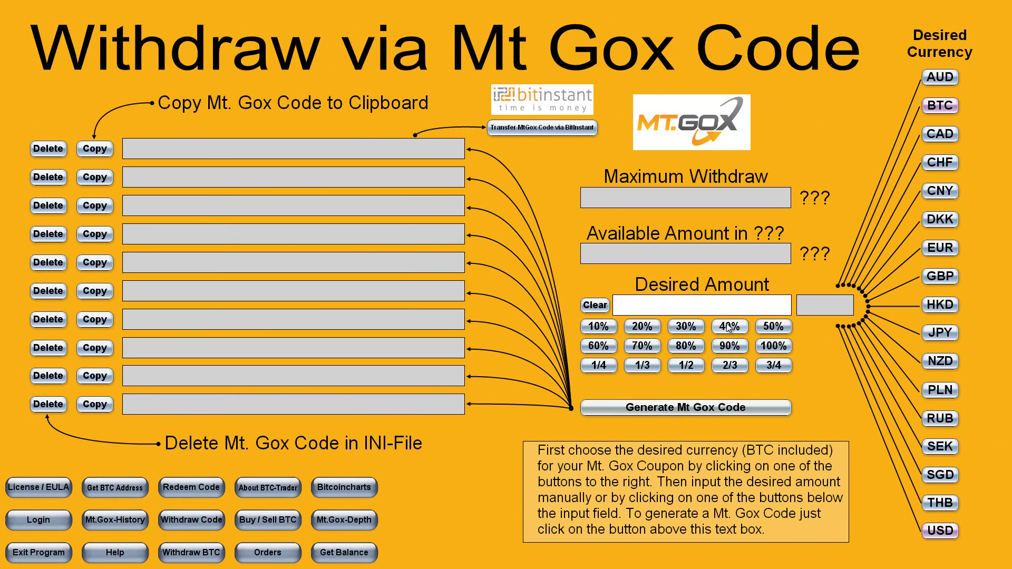
click(773, 346)
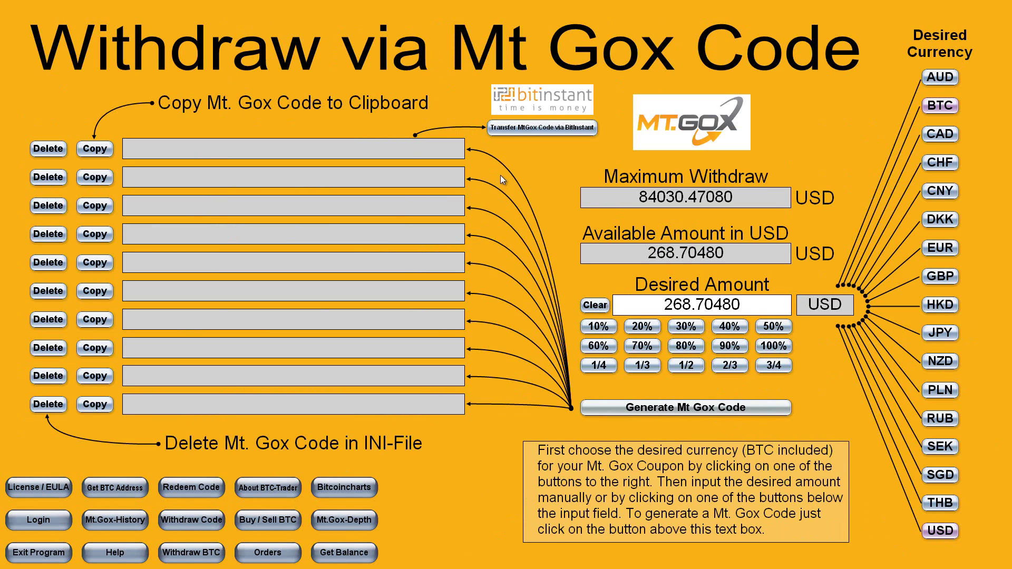
click(609, 310)
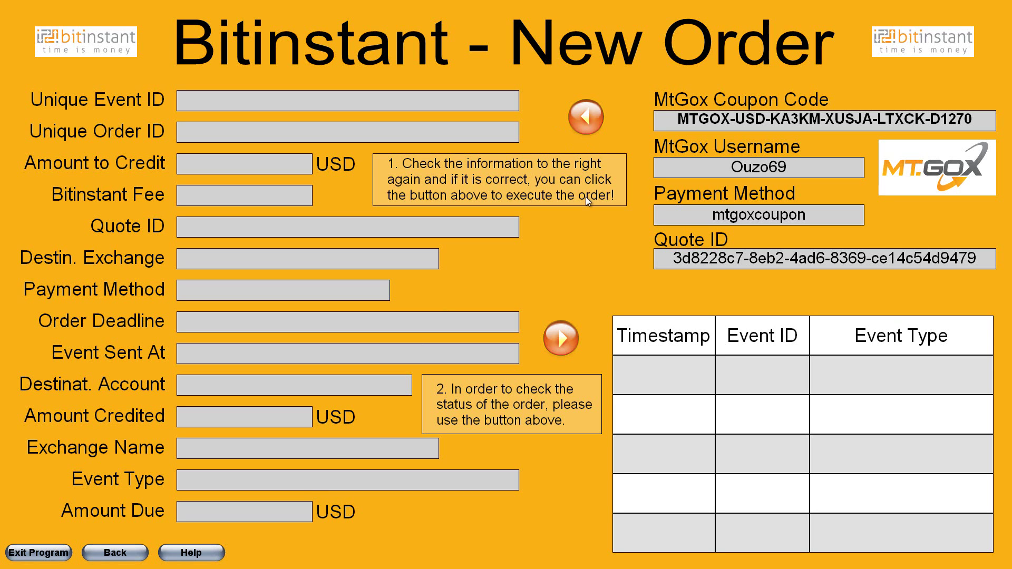
- Execute the 268.7048 USD Bitinstant order to BTC-E and confirm the funds were deposited
click(587, 121)
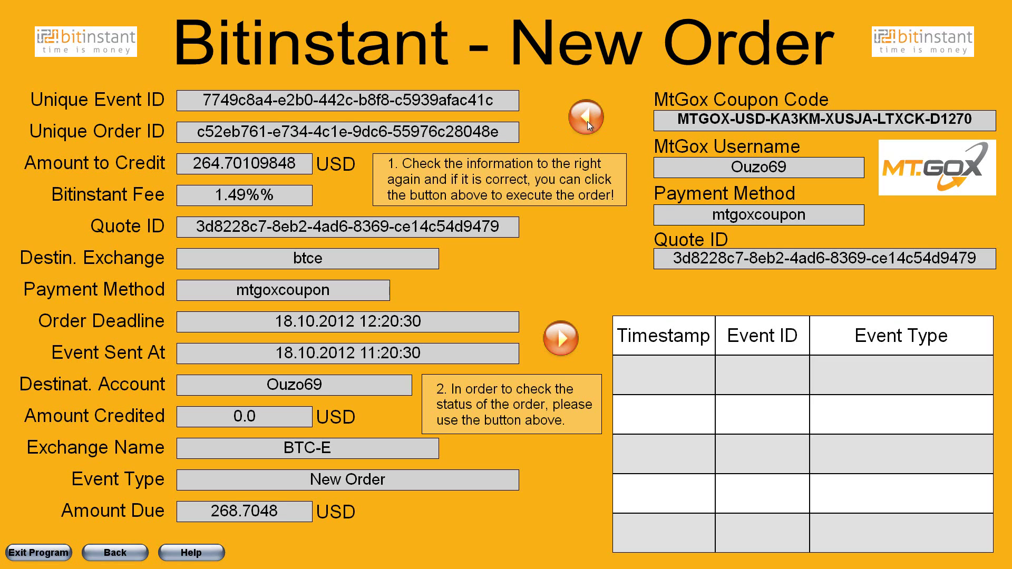
click(560, 340)
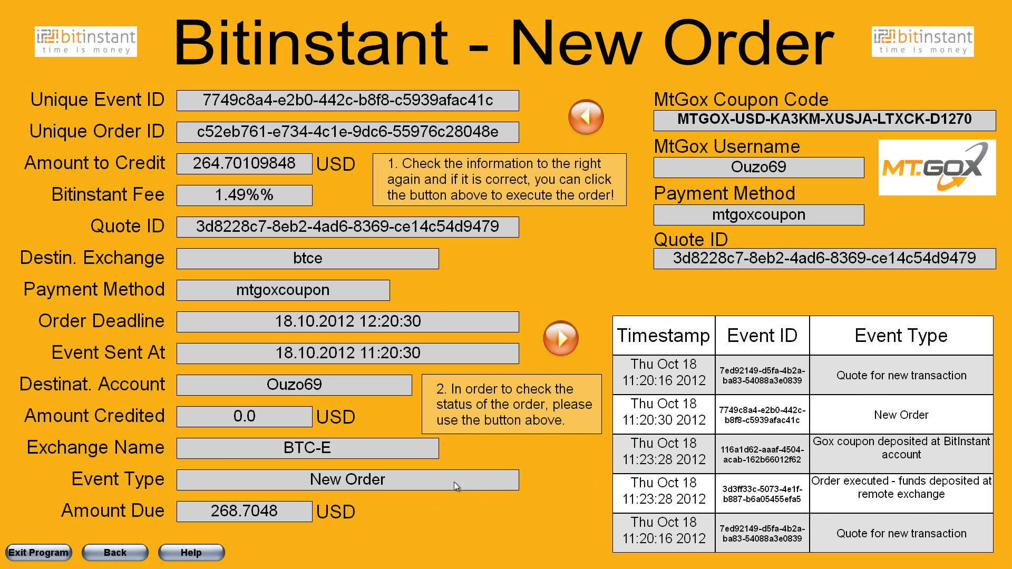
key(alt+Tab)
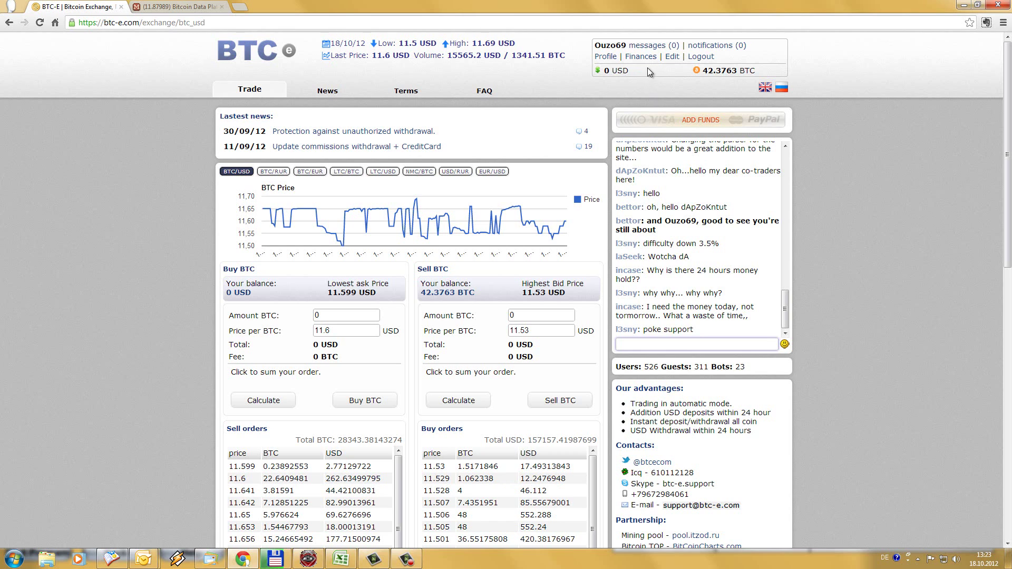
- Buy 0.2389 BTC at 11.599, then 22.58 BTC at 11.6 with the remaining USD
click(648, 67)
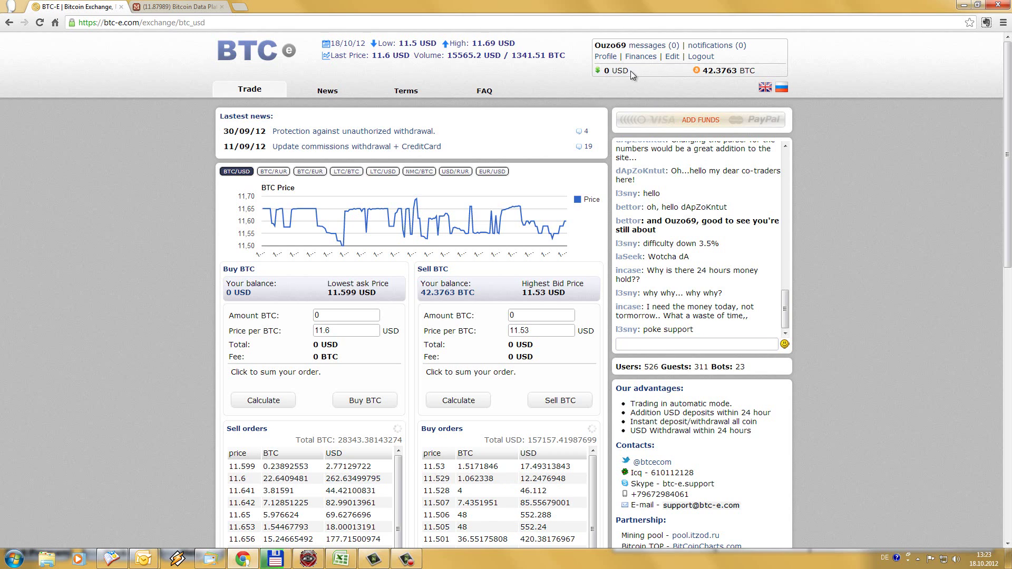
click(285, 466)
click(365, 400)
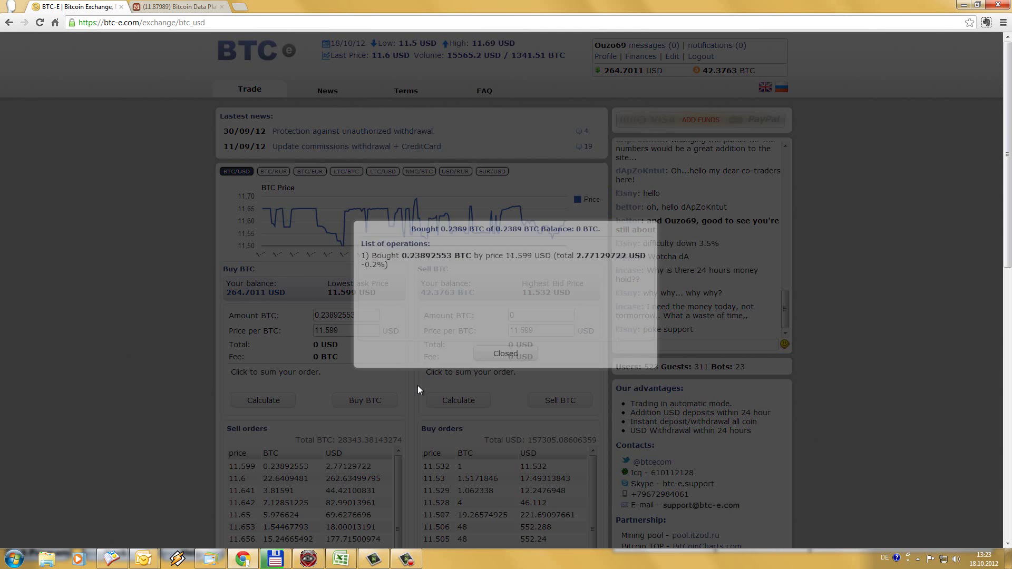
click(509, 355)
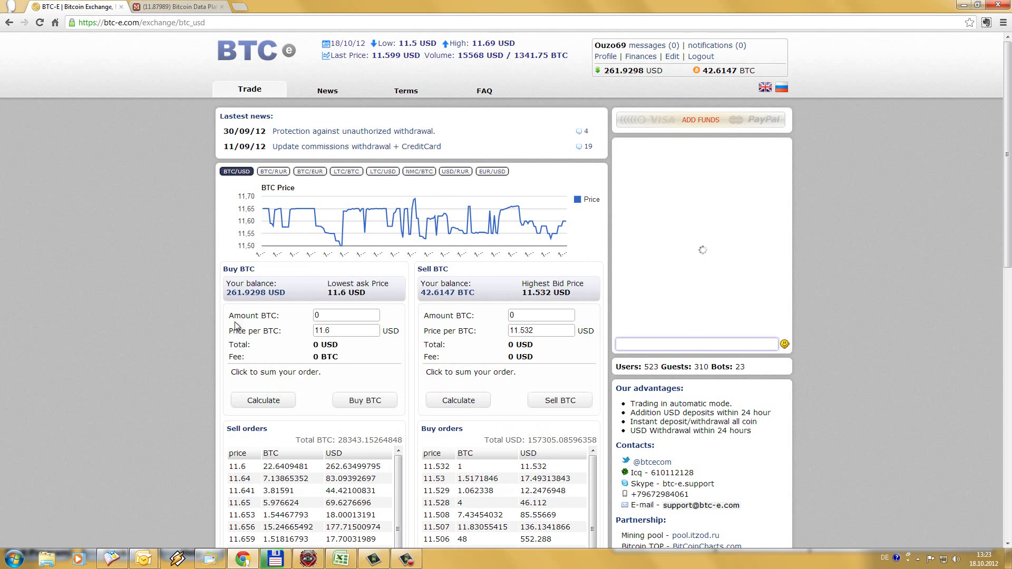
click(256, 293)
click(364, 402)
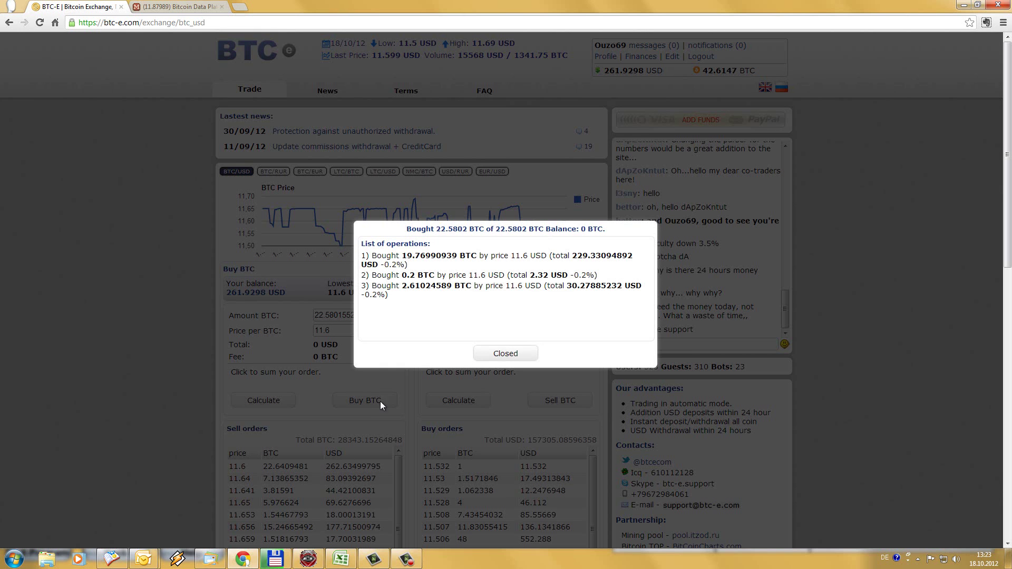
click(501, 354)
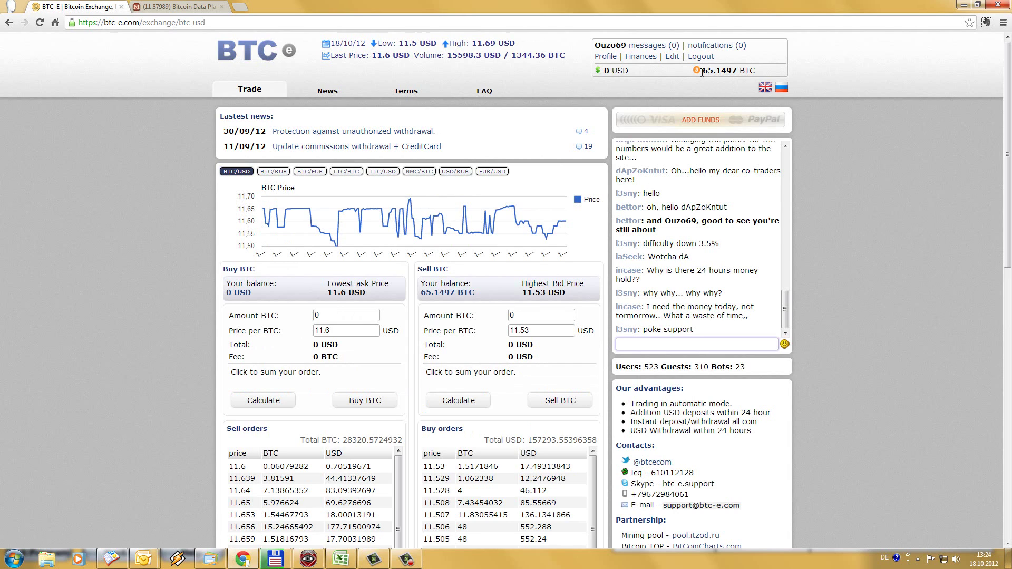
- Select the 65.1497 BTC balance figure and briefly glance at BTC-Trader
drag(703, 71, 742, 69)
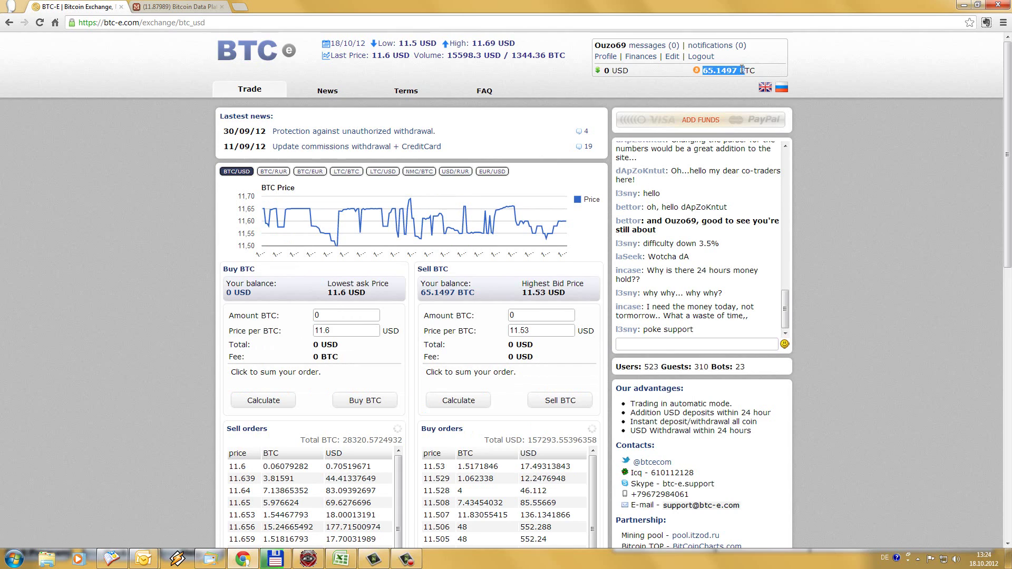
click(763, 76)
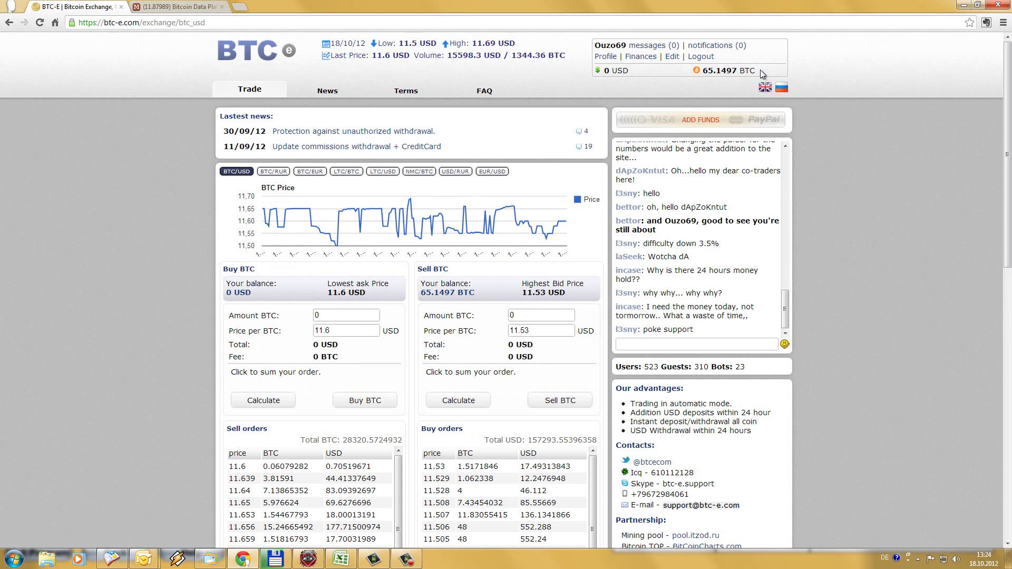
drag(705, 71, 757, 73)
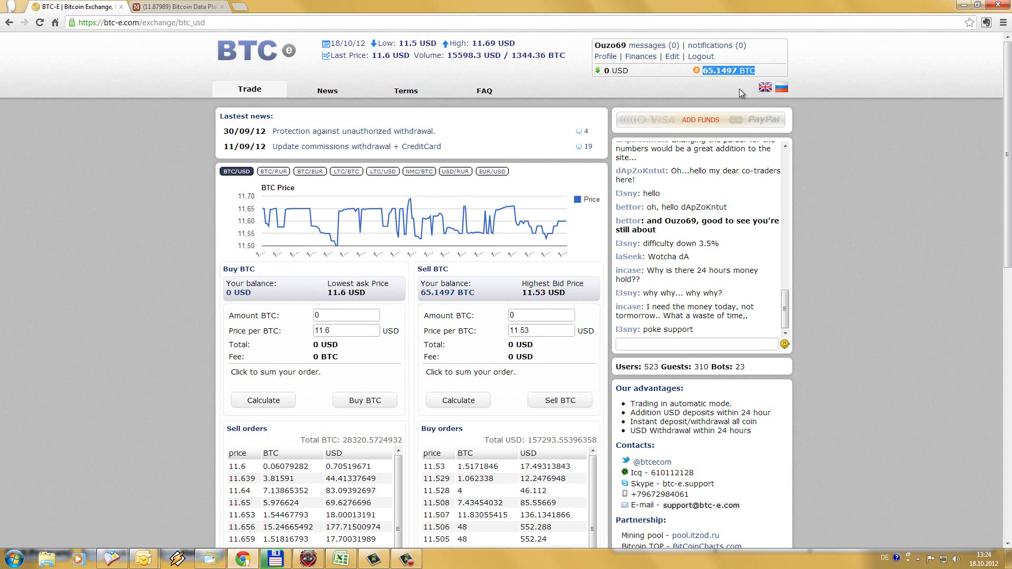
click(310, 561)
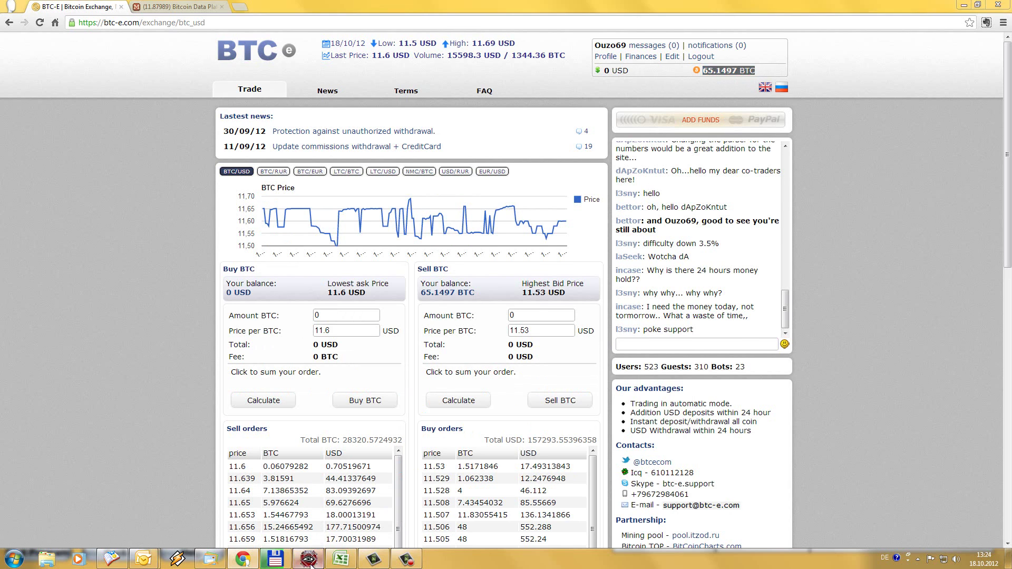
click(117, 552)
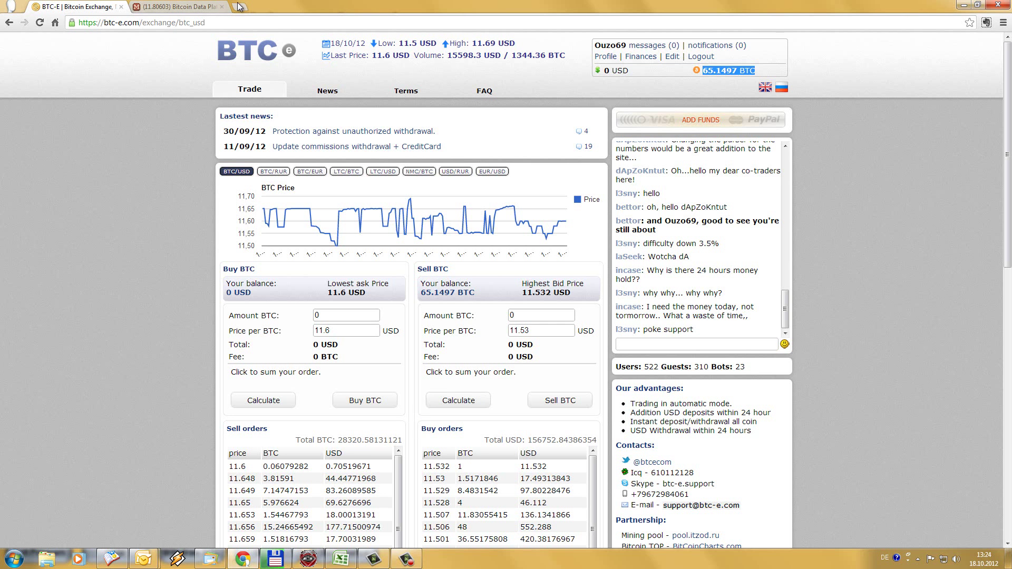
text(blockchain.info)
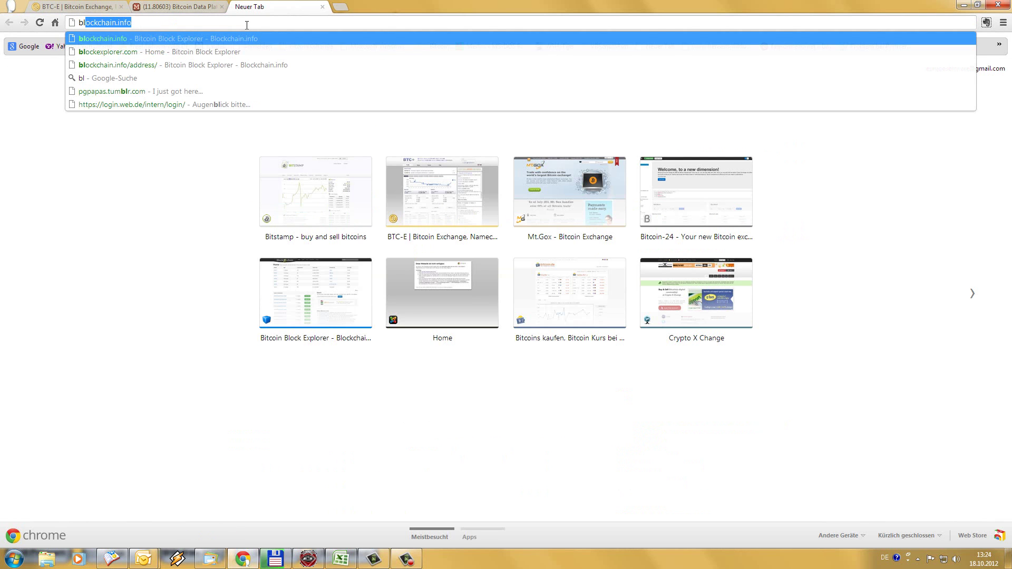
key(Return)
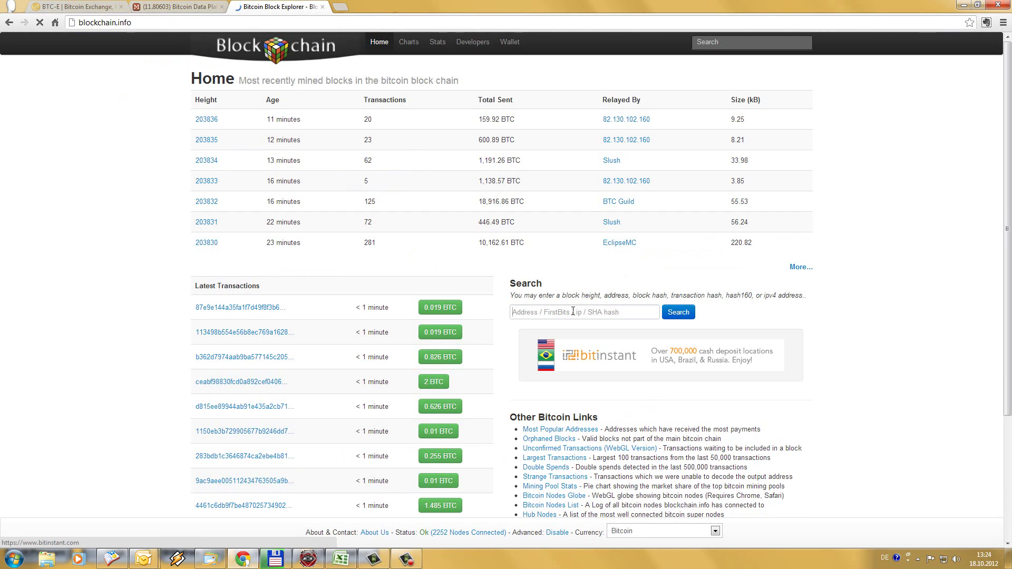
click(572, 312)
key(ctrl+v)
click(678, 315)
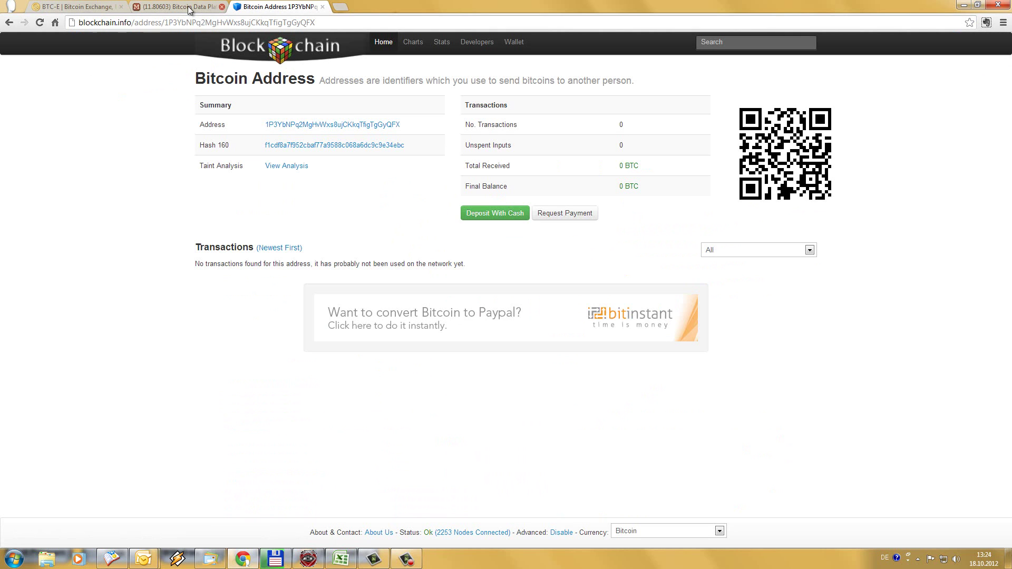
click(74, 8)
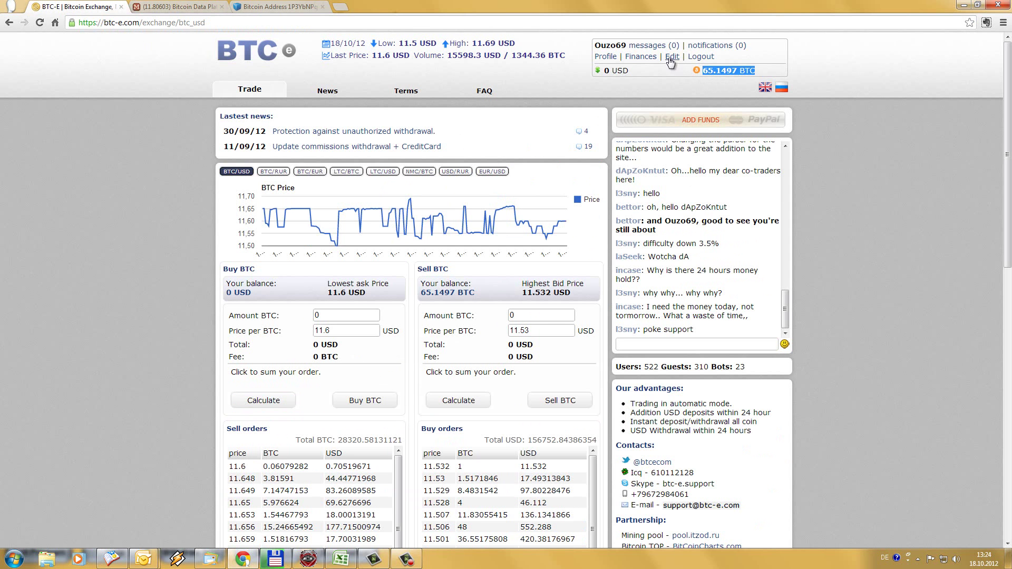
- Withdraw the full 65.14972717 BTC from BTC-e to the pasted address
click(641, 58)
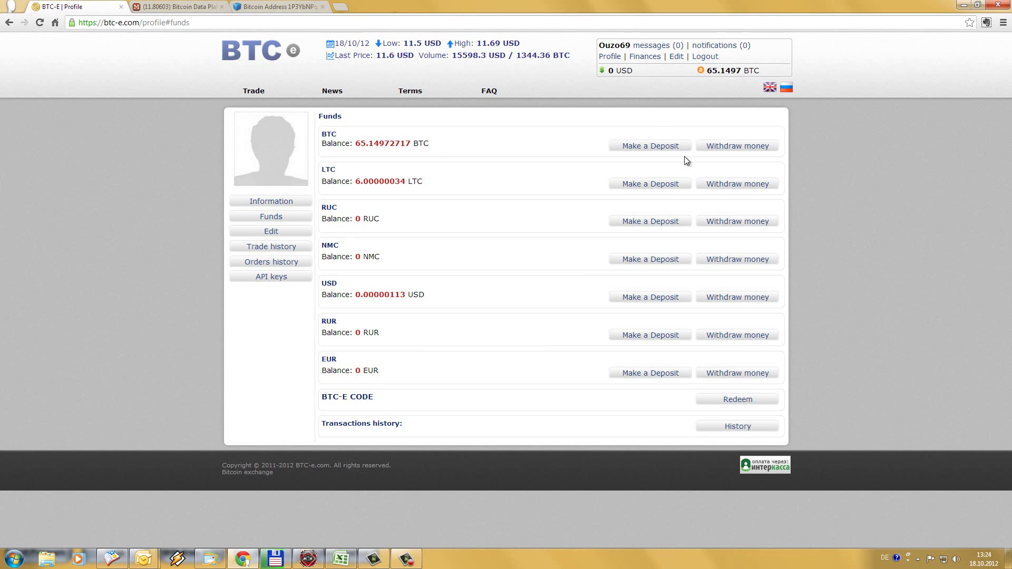
click(719, 150)
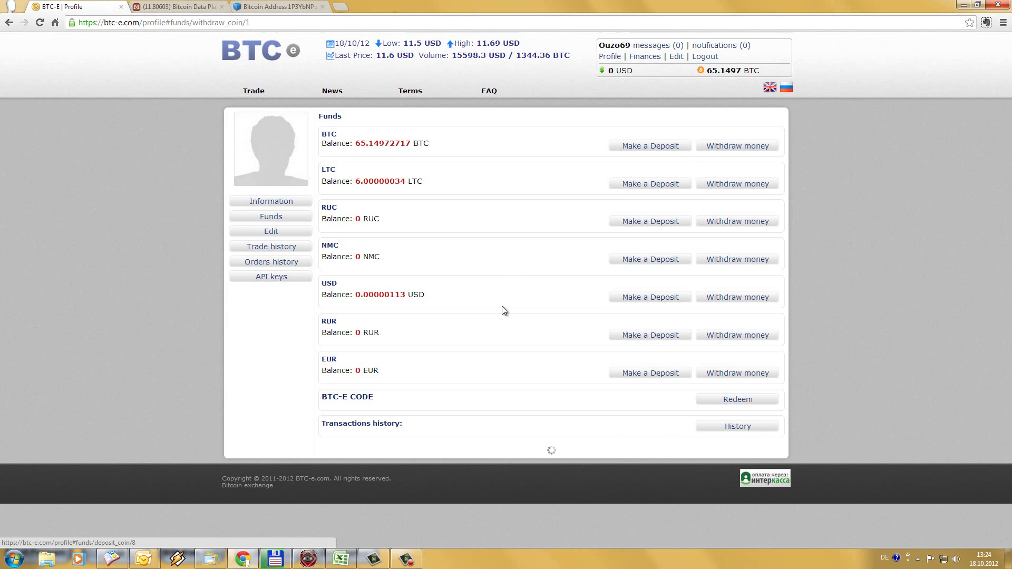
click(455, 489)
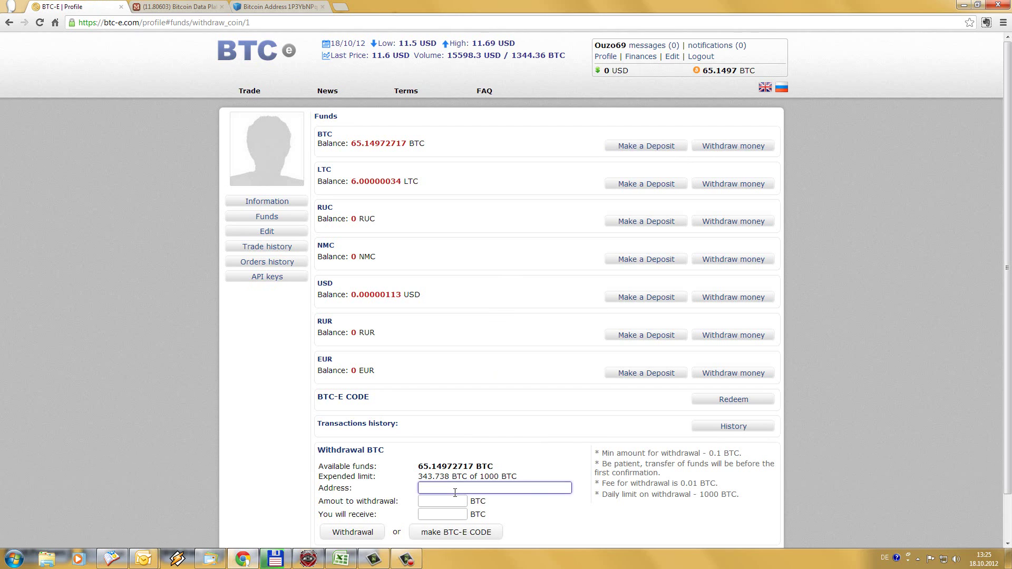
key(ctrl+v)
double_click(447, 466)
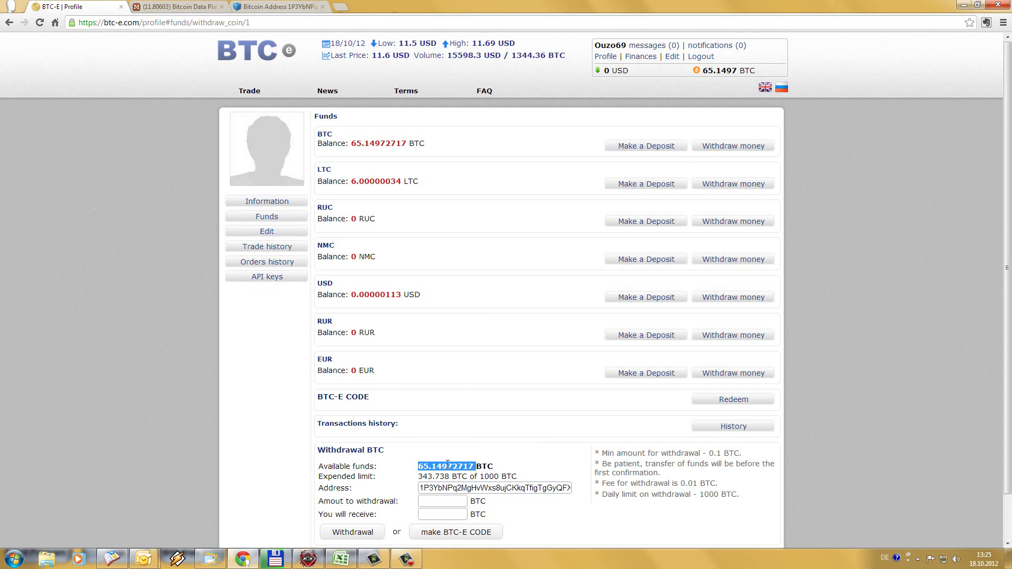
mouse_move(439, 467)
mouse_down()
mouse_move(438, 505)
mouse_move(408, 491)
mouse_up()
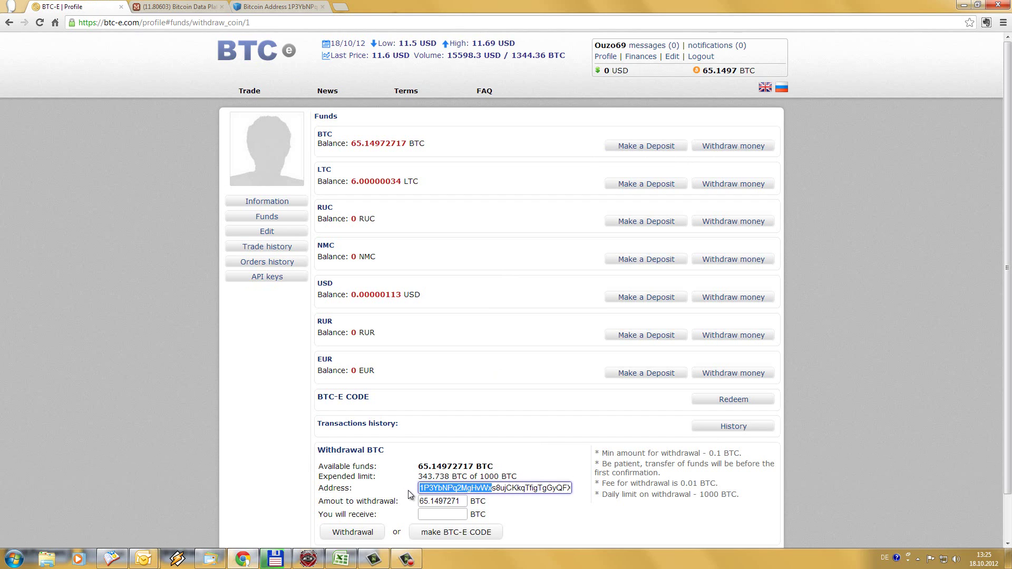
click(530, 504)
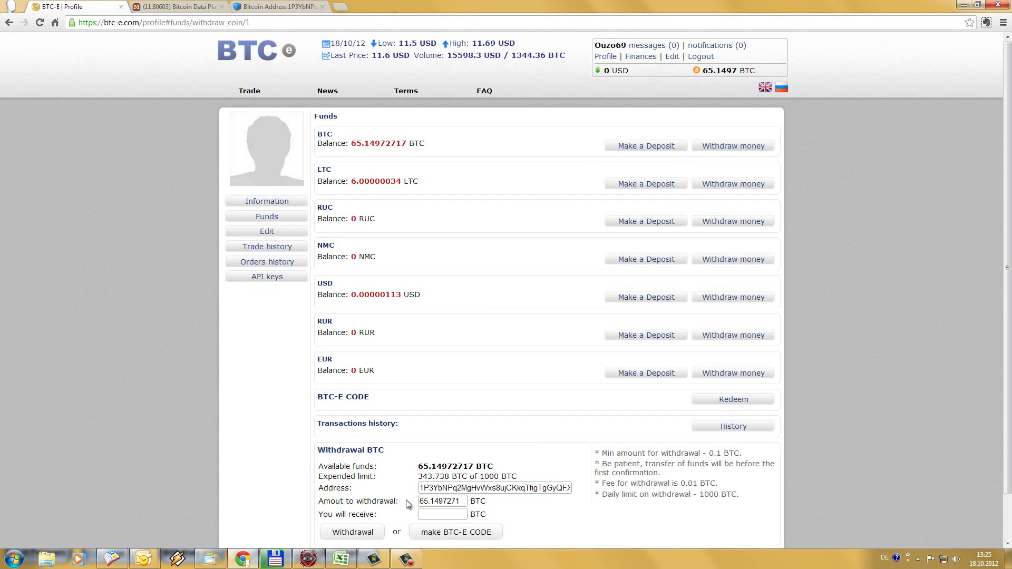
click(363, 534)
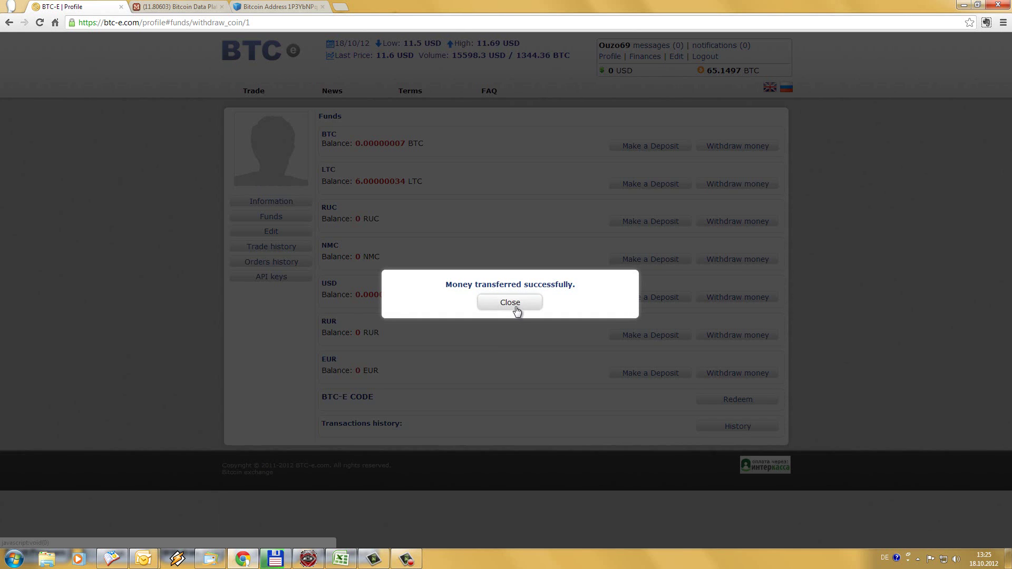
click(515, 304)
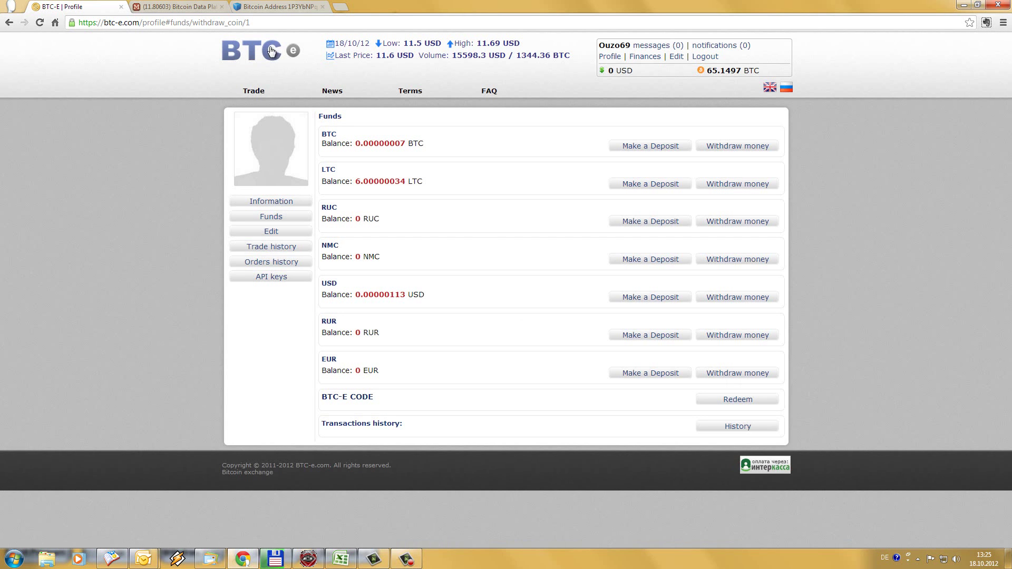
- Confirm blockchain.info shows 65.1397271 BTC received, then view the Mt.Gox depth
click(268, 7)
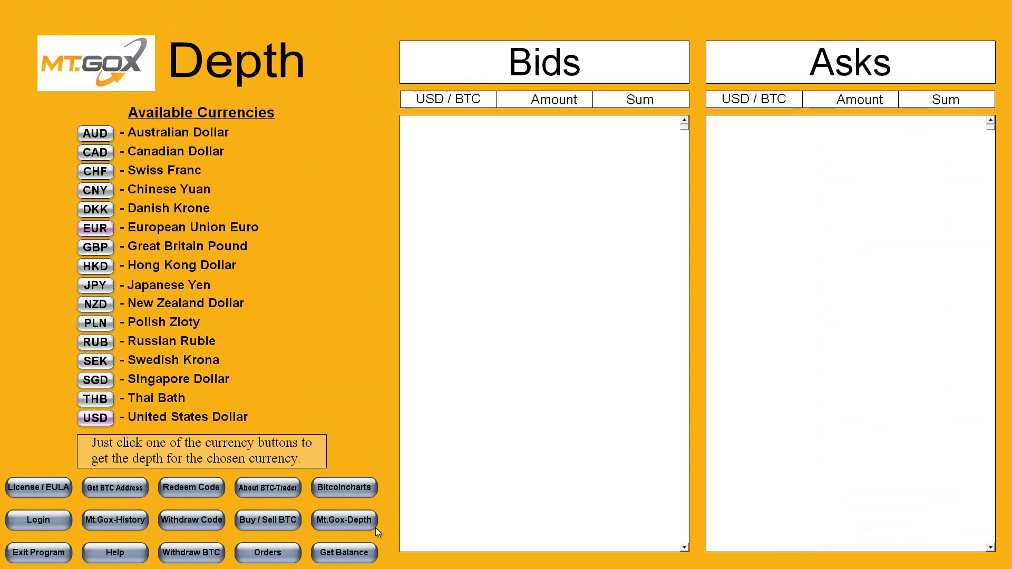
click(822, 359)
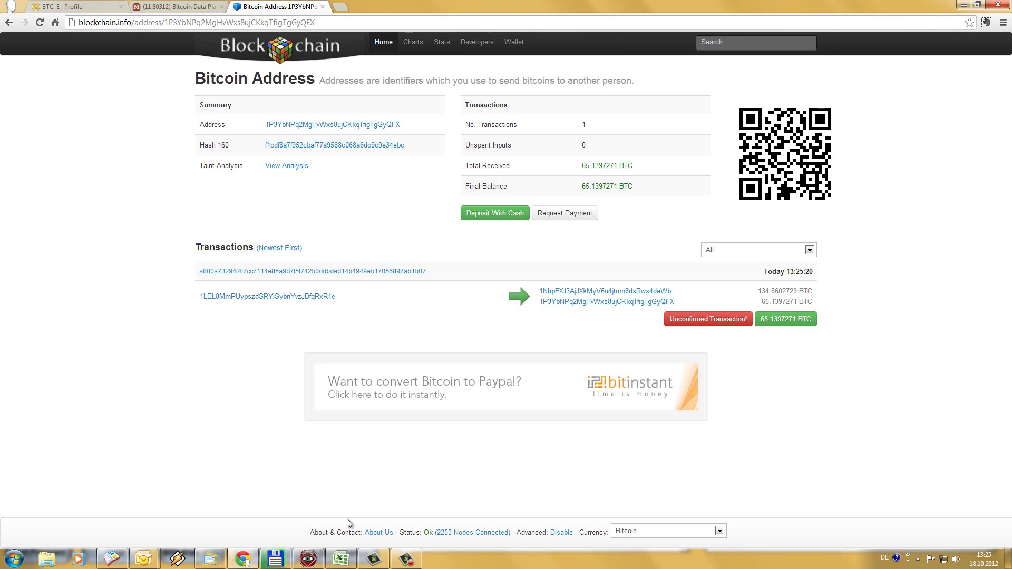
- Enter 11.88 as the MtGox price in cell B42 of the workbook
click(342, 560)
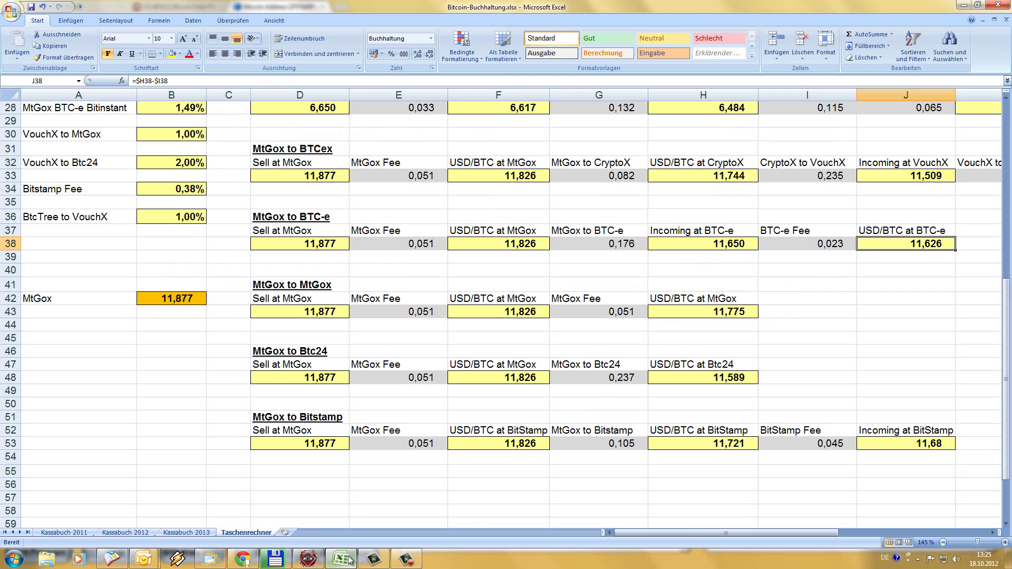
click(180, 304)
text(11)
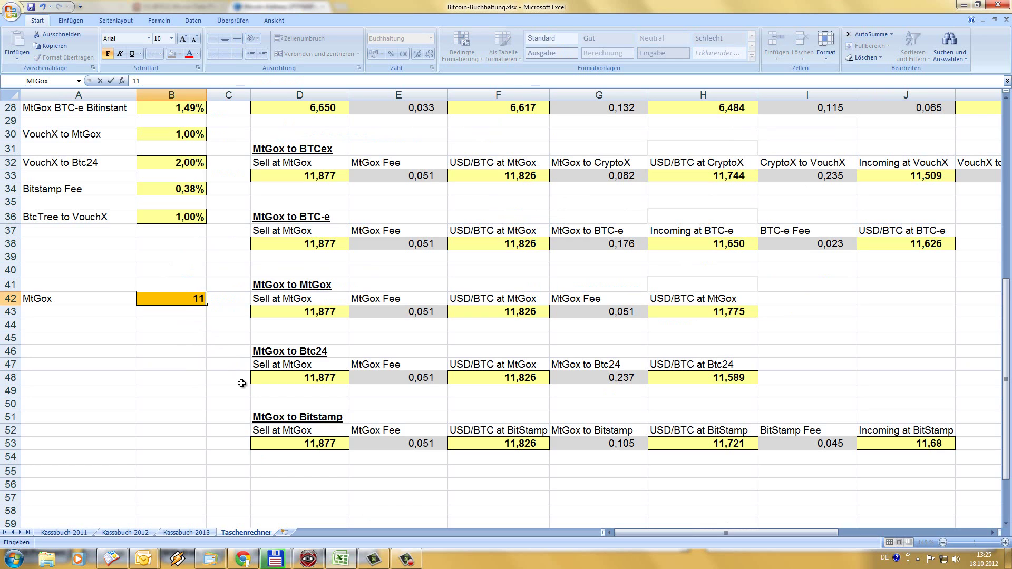
text(.)
text(88)
key(Return)
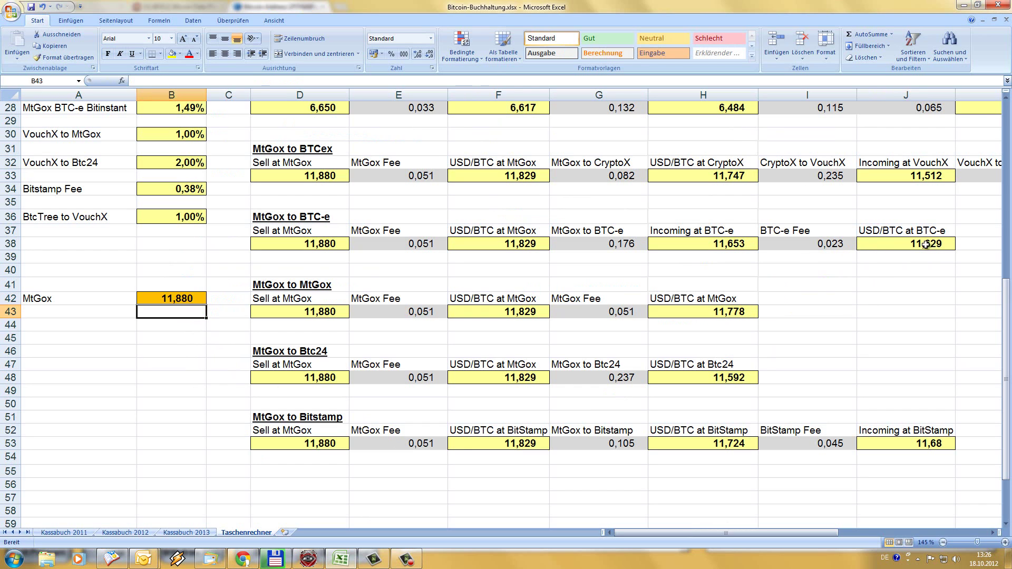
key(alt+Tab)
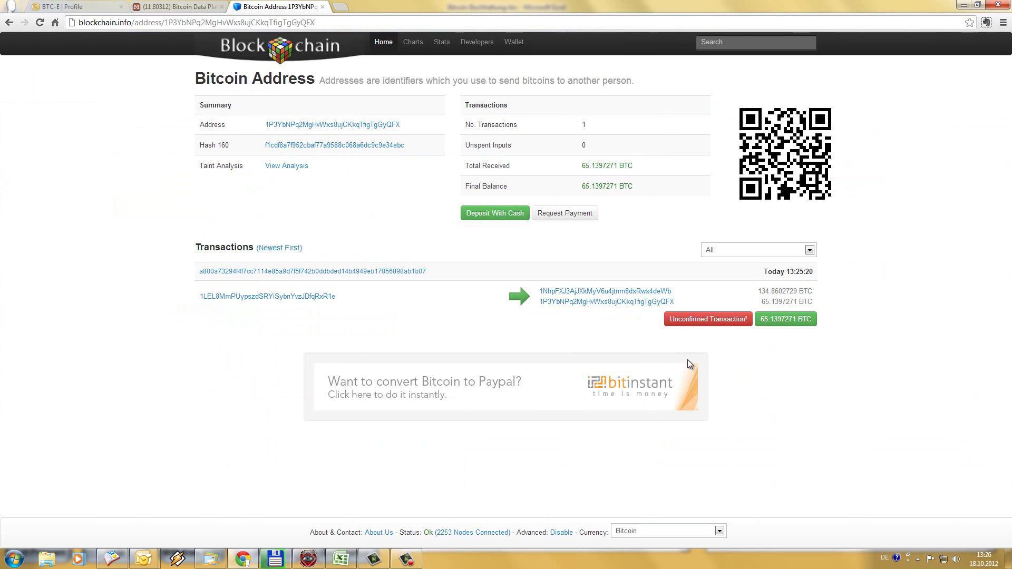
- Return to BTC-e's trade page, showing 11.6 ask and 11.532 bid
click(37, 5)
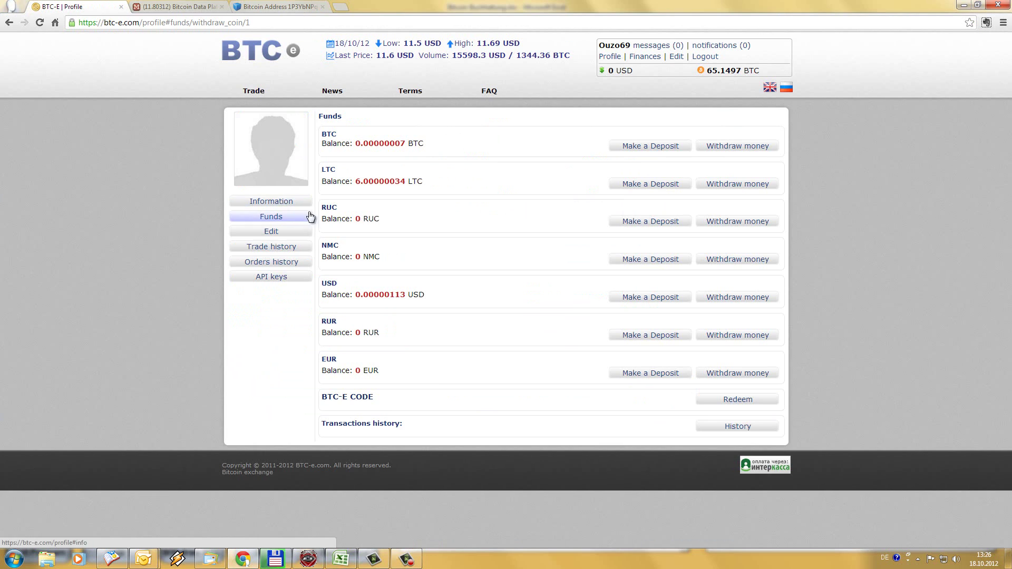
click(258, 90)
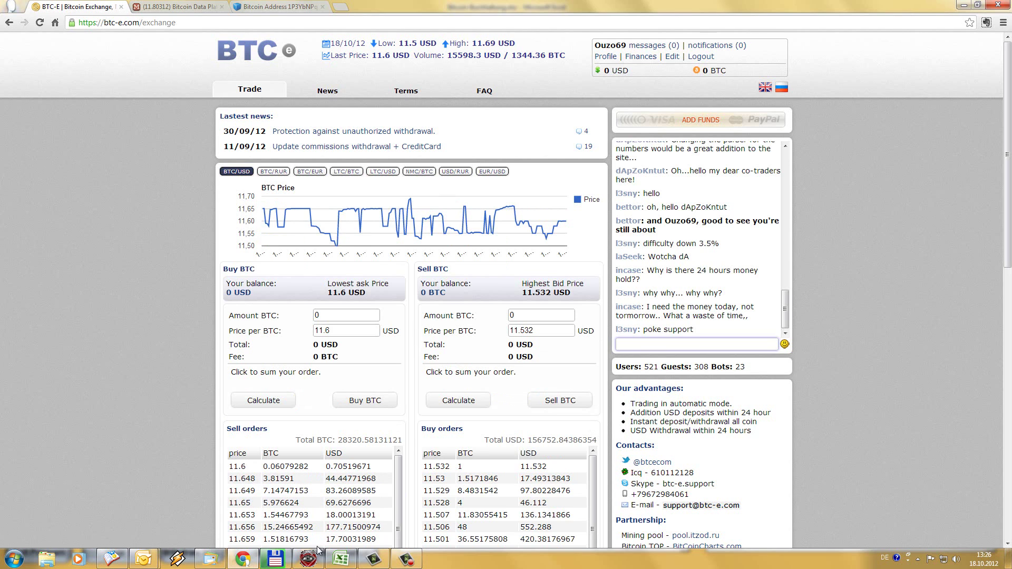
click(342, 560)
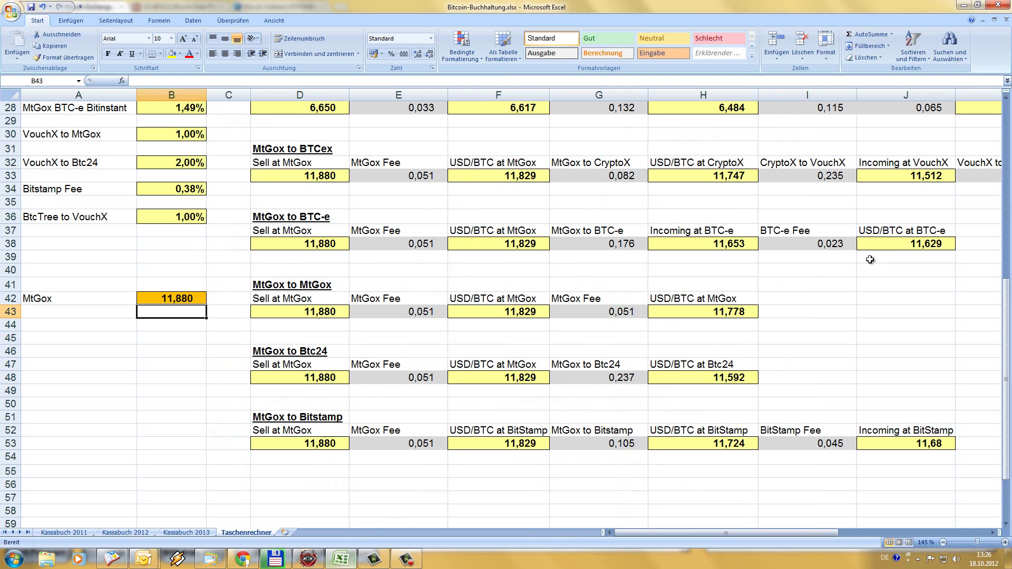
- Inspect the 11,629 USD/BTC at BTC-e result in J38, then return to BTC-e
click(919, 249)
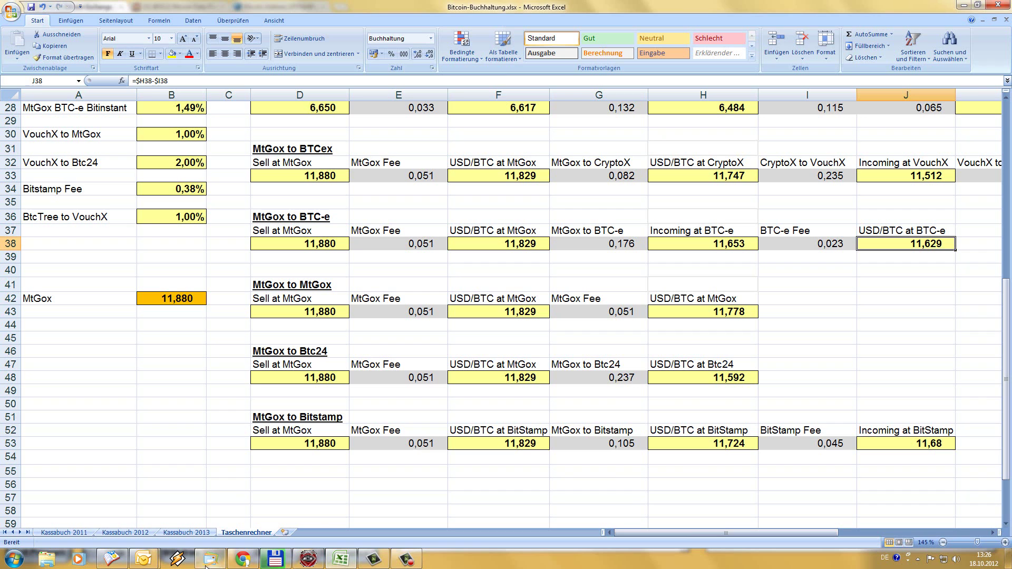
click(243, 562)
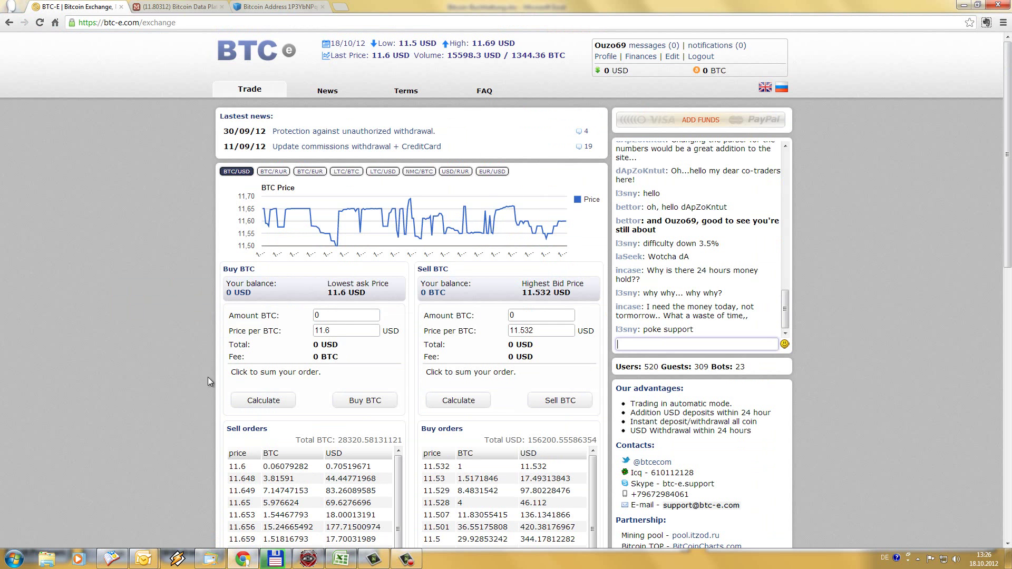